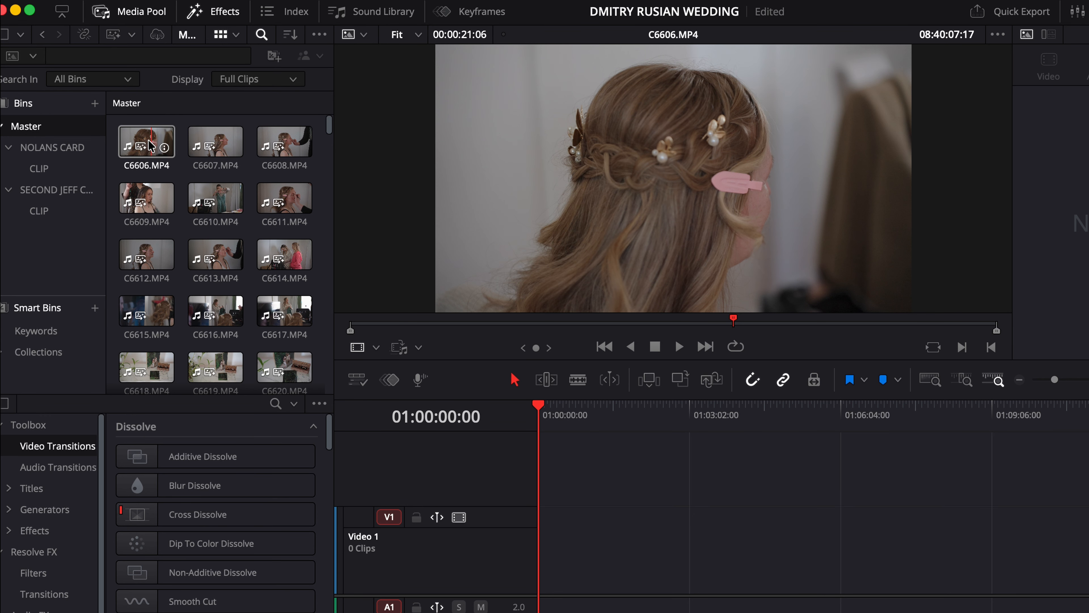
# Browse the Master bin's clips and search all bins of the media pool for "horse".
pyautogui.scroll(-3, 158, 210)
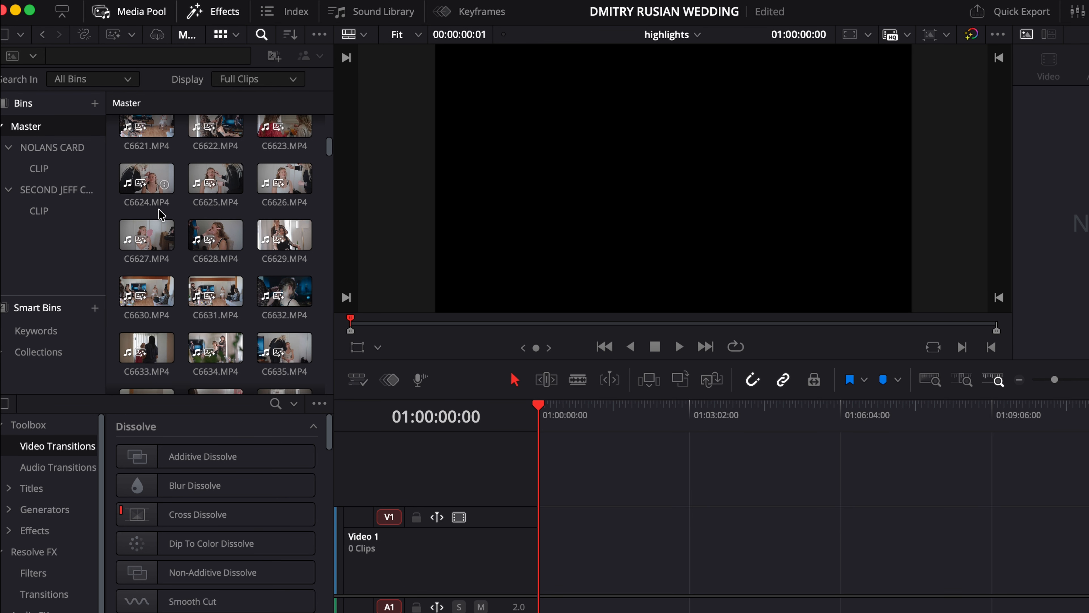
pyautogui.scroll(2, 161, 214)
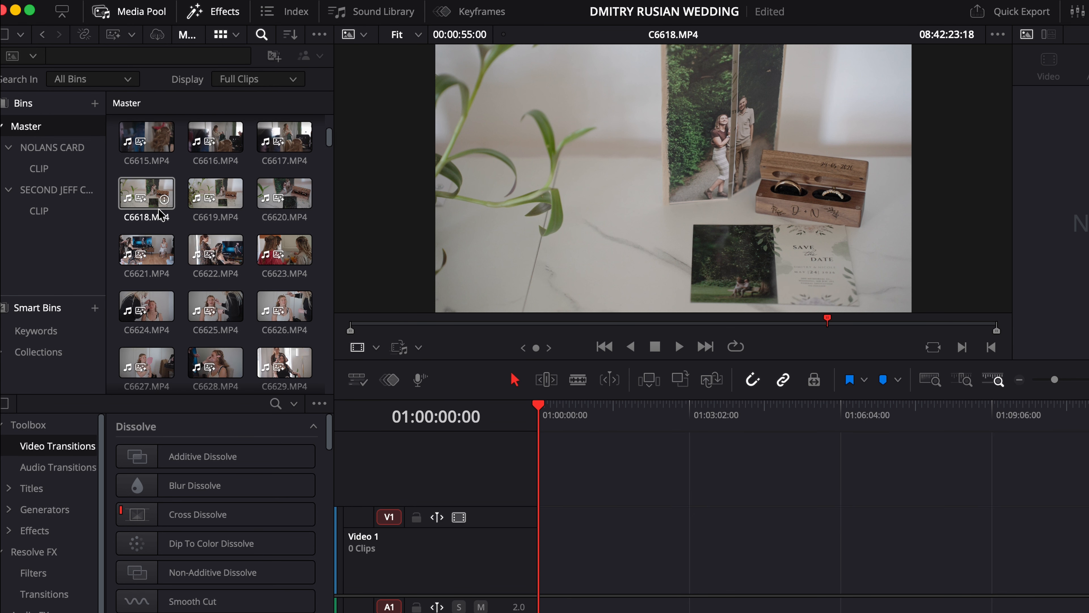
pyautogui.scroll(-2, 161, 214)
pyautogui.scroll(3, 161, 214)
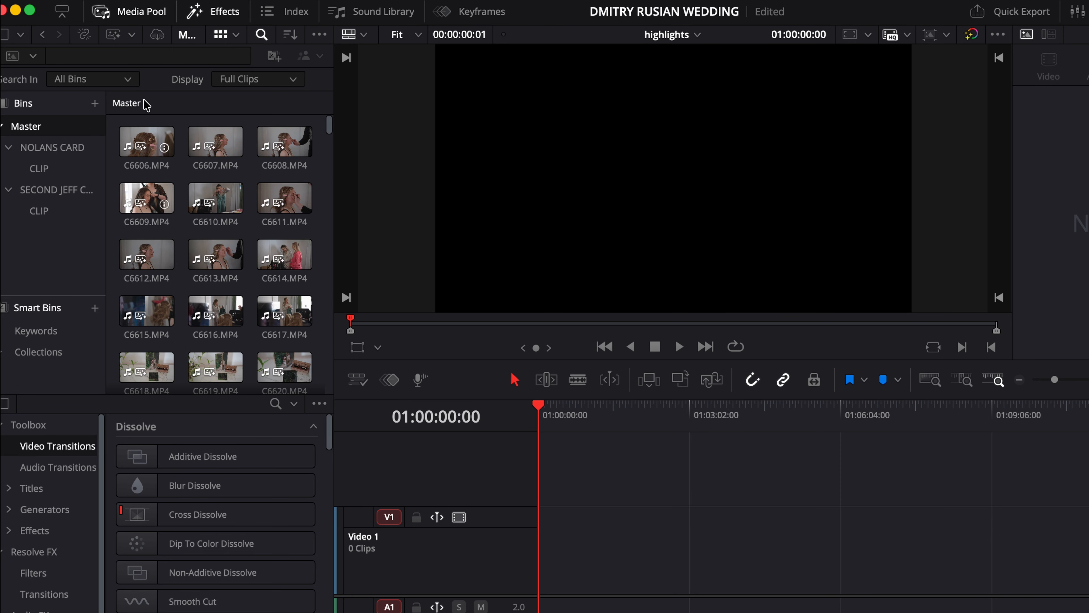
pyautogui.click(137, 56)
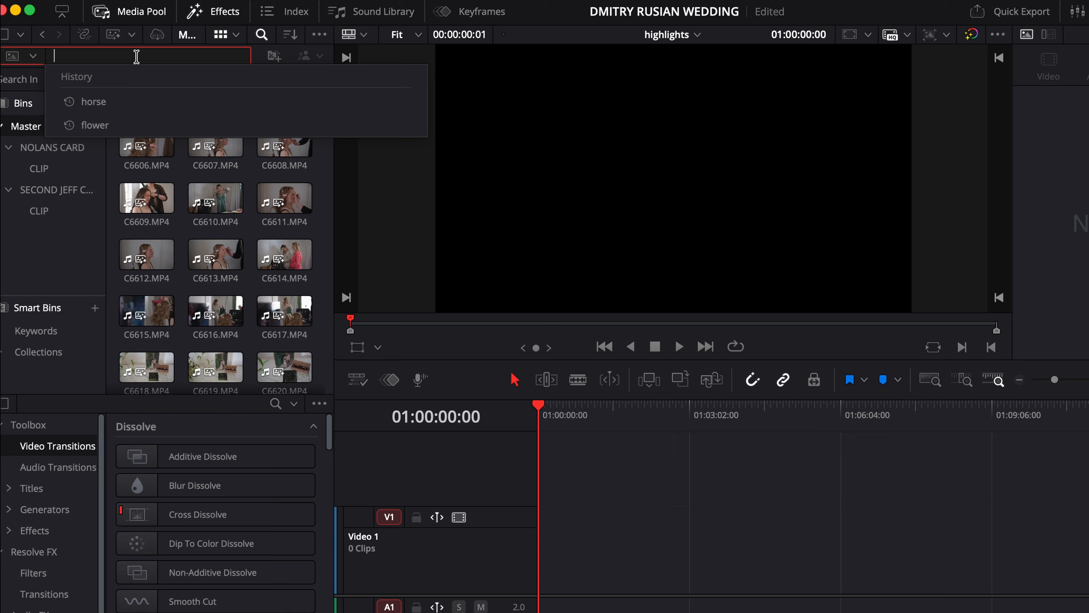
pyautogui.write('horse')
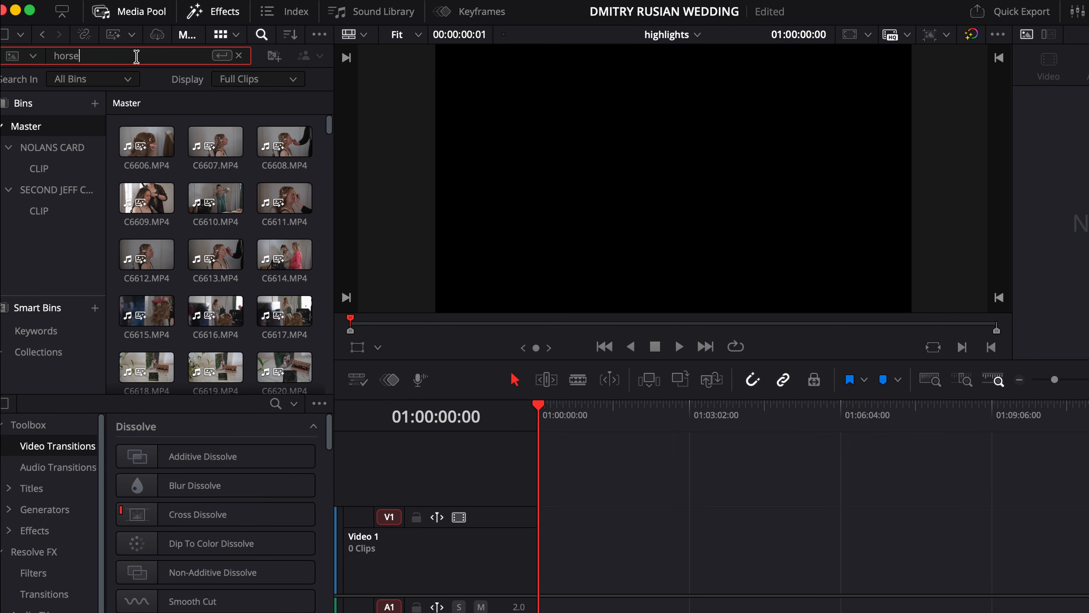
pyautogui.click(222, 55)
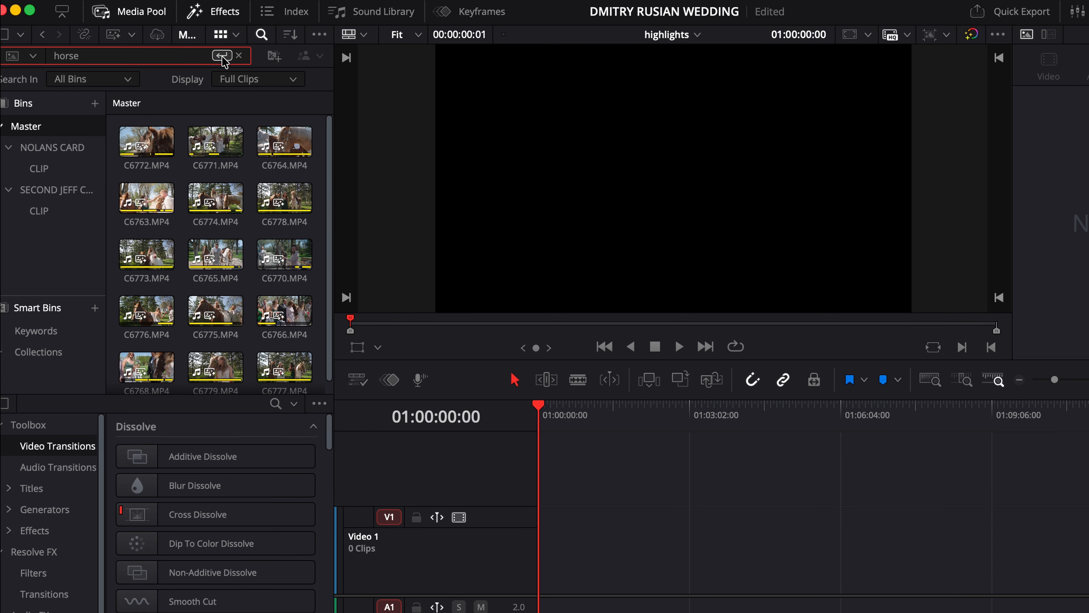
pyautogui.scroll(-1, 215, 142)
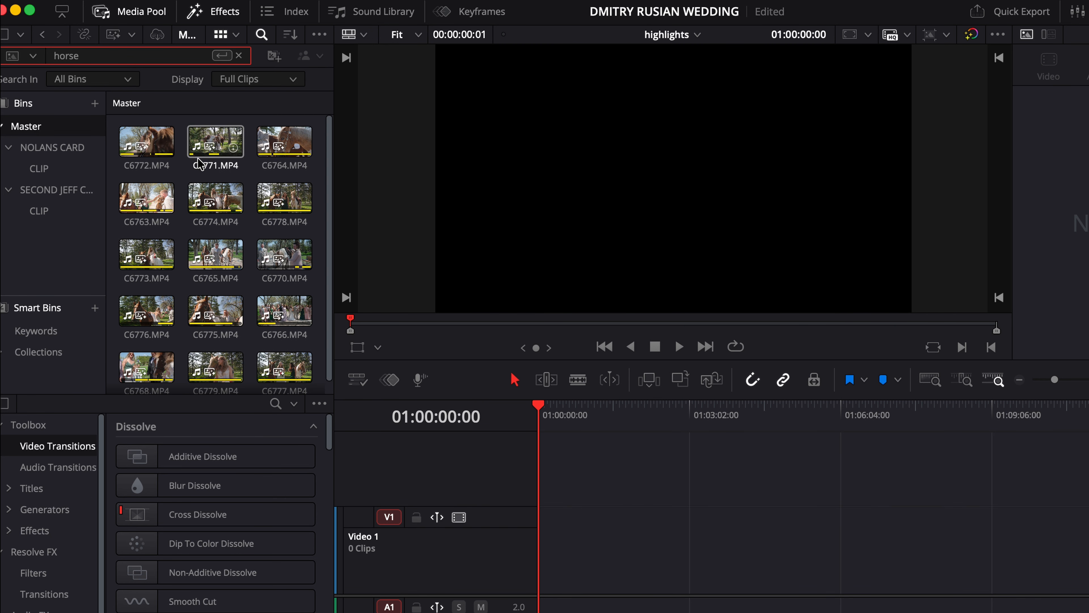
pyautogui.scroll(1, 266, 142)
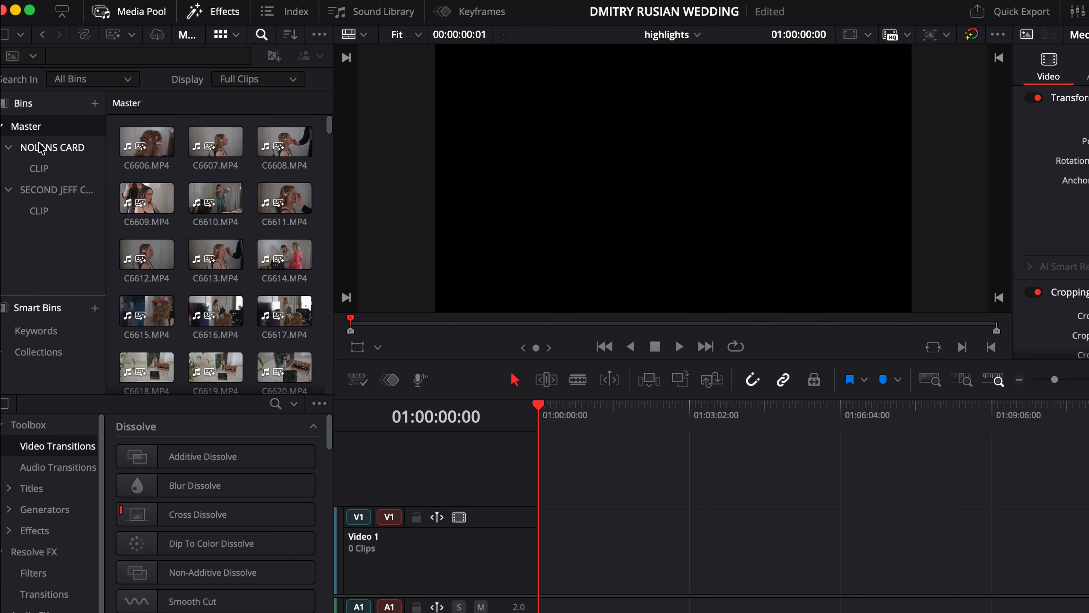
# Select clips C6448.MP4 through C6459.MP4 in the second ceremony card's CLIP bin and start AI Clip Analysis on them.
pyautogui.click(45, 169)
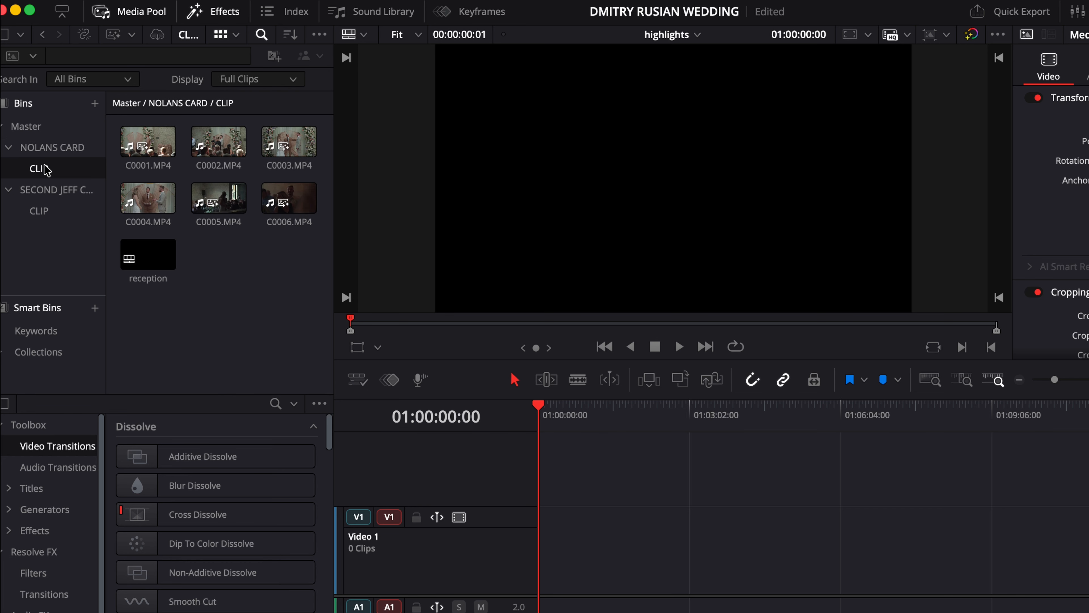
pyautogui.click(45, 190)
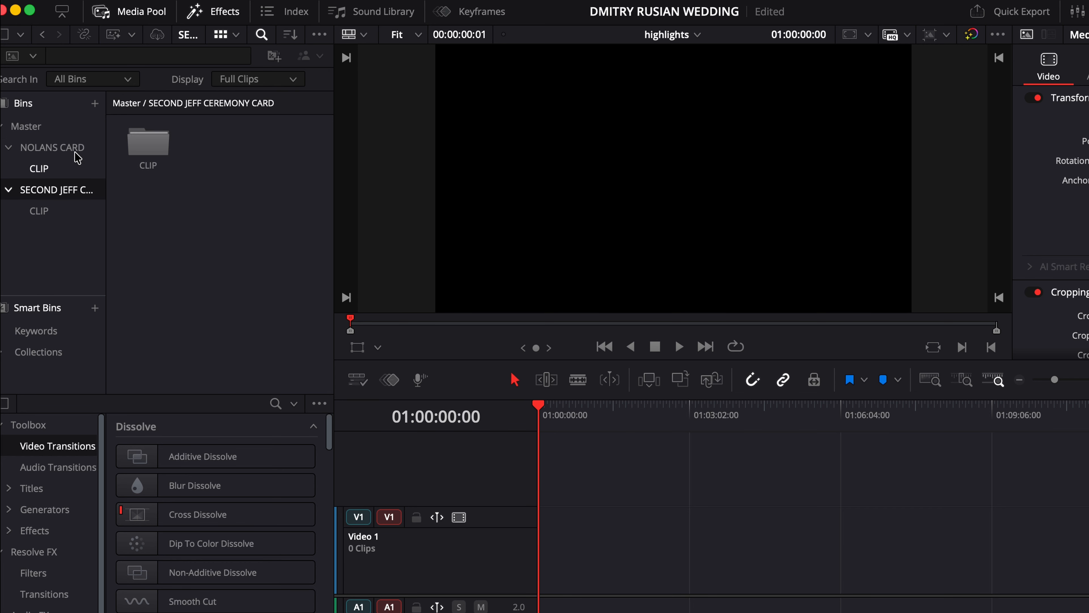
pyautogui.doubleClick(156, 142)
pyautogui.click(155, 141)
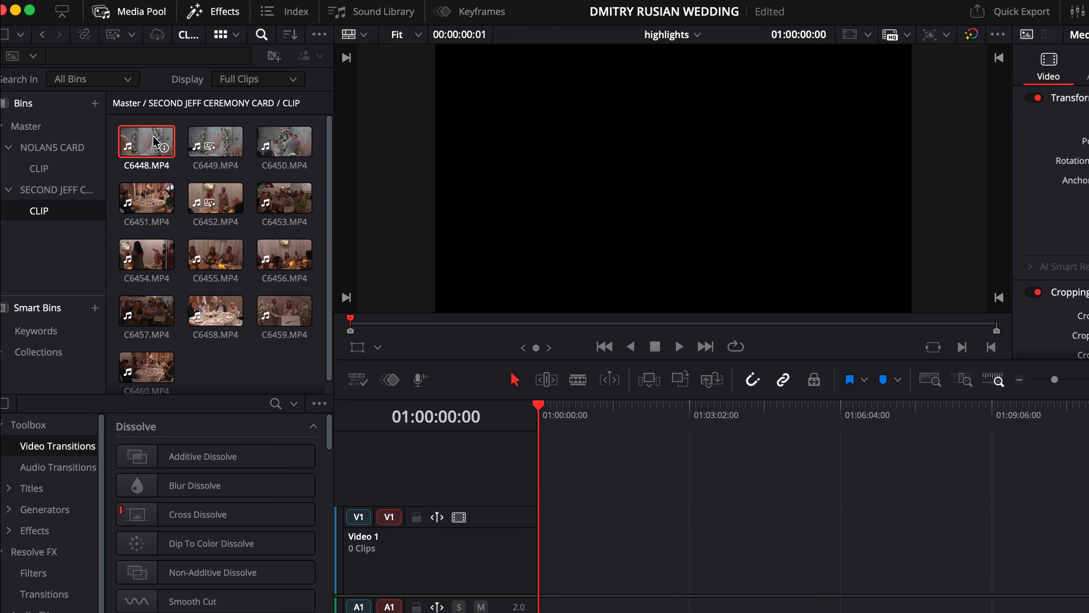
pyautogui.keyDown('shift'); pyautogui.click(284, 317); pyautogui.keyUp('shift')
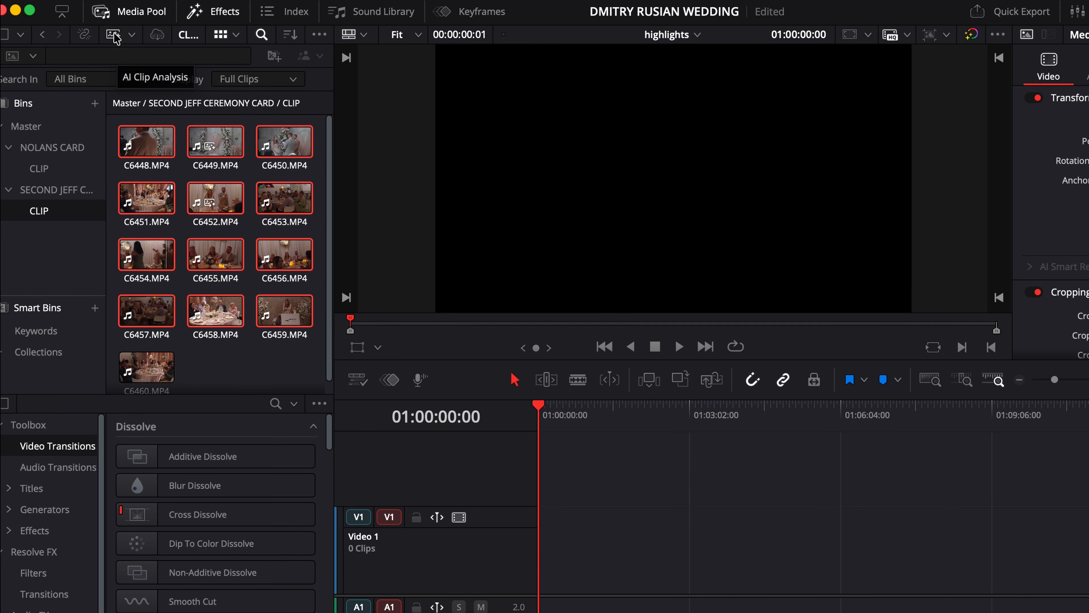
pyautogui.click(113, 36)
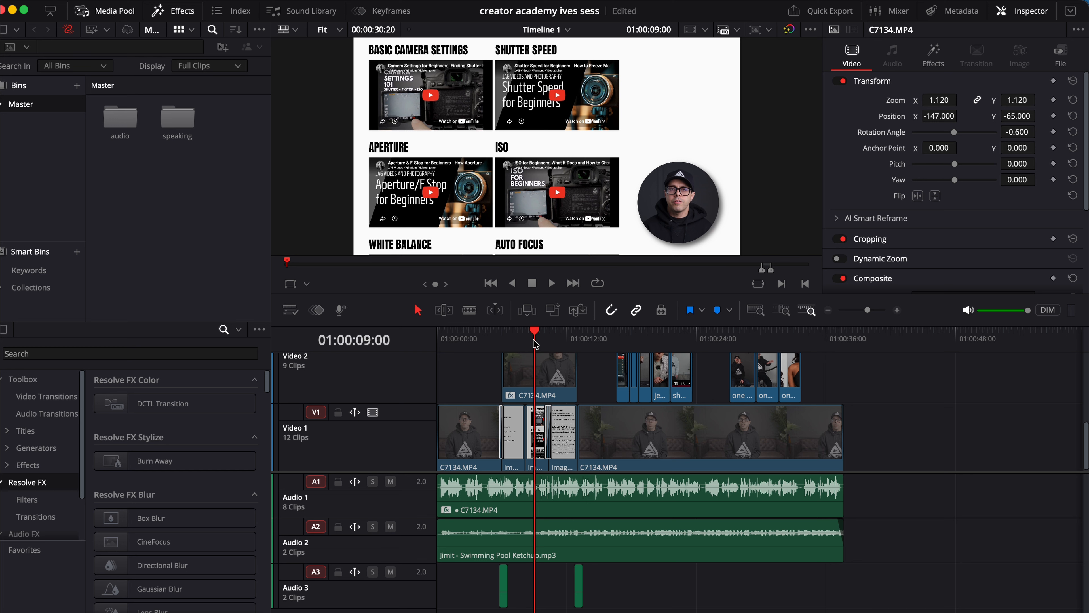
# Scrub Timeline 1 between the talking-head opening and the section with the circular speaker inset over the web pages.
pyautogui.click(518, 335)
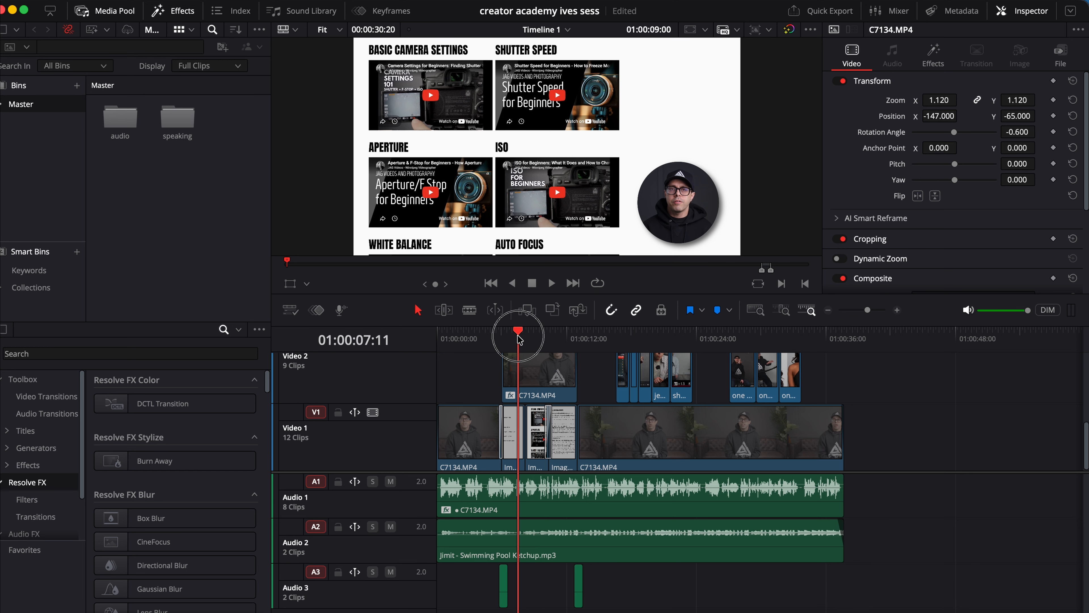
pyautogui.click(546, 336)
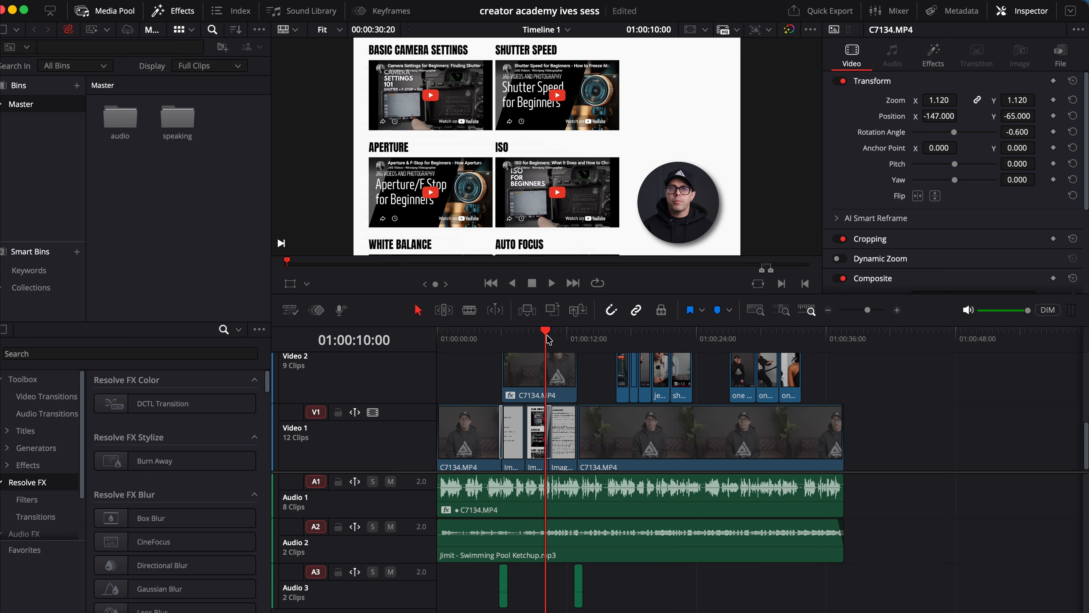
pyautogui.click(474, 340)
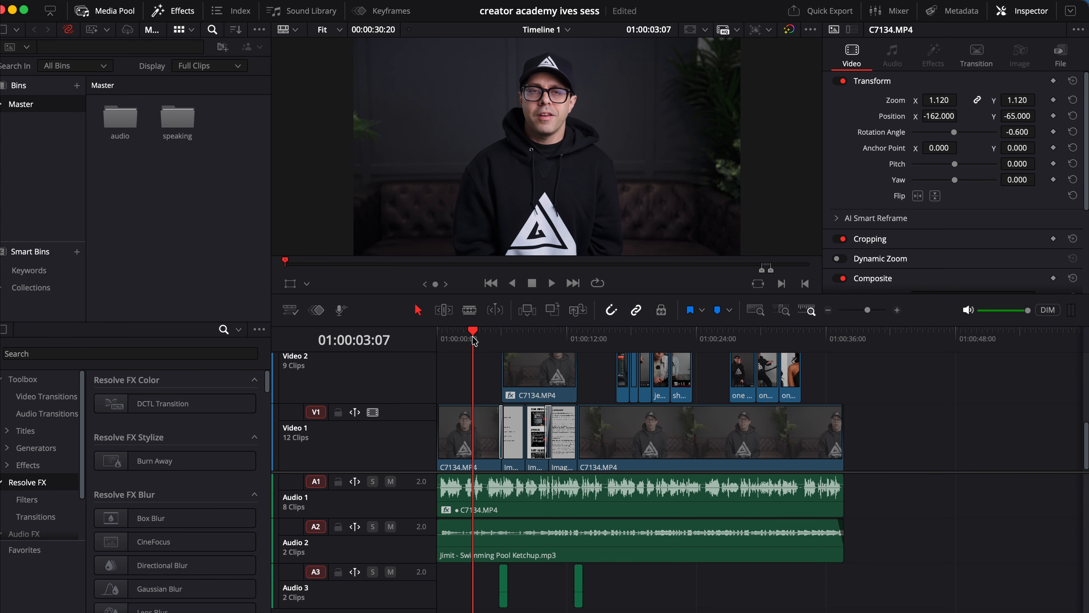
pyautogui.moveTo(474, 340); pyautogui.dragTo(526, 335)
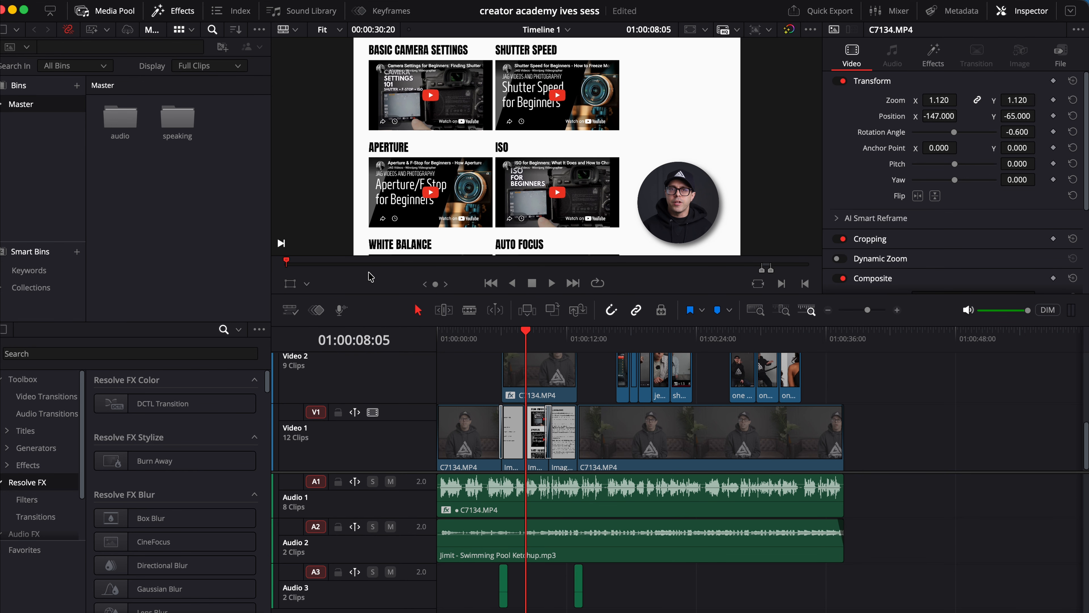
# Place the playhead at 01:00:02:12 over the first clip and show the effects library with the media pool closed.
pyautogui.click(464, 341)
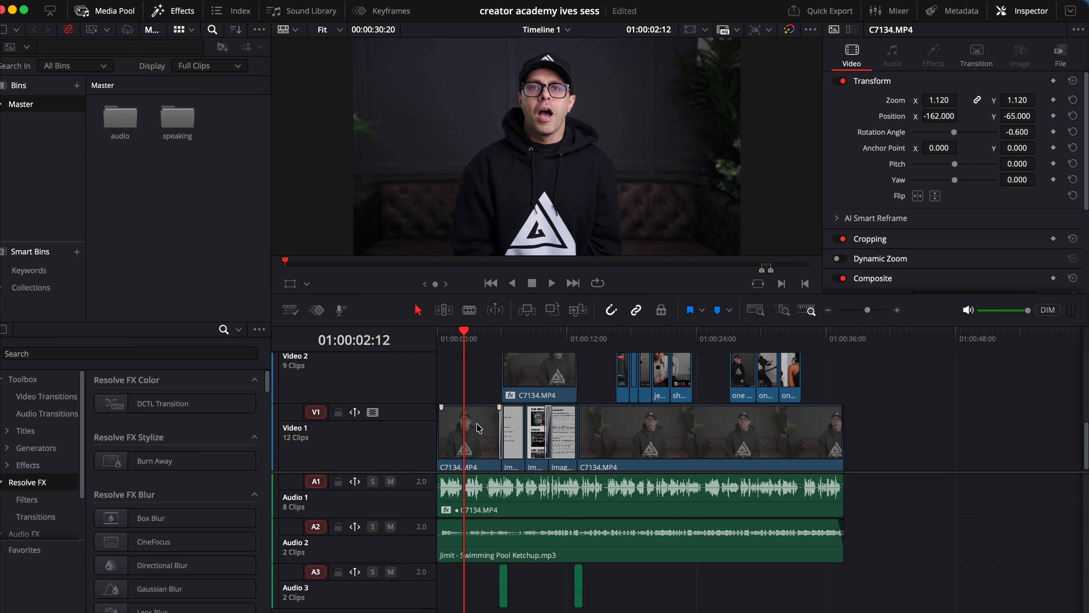
pyautogui.click(173, 11)
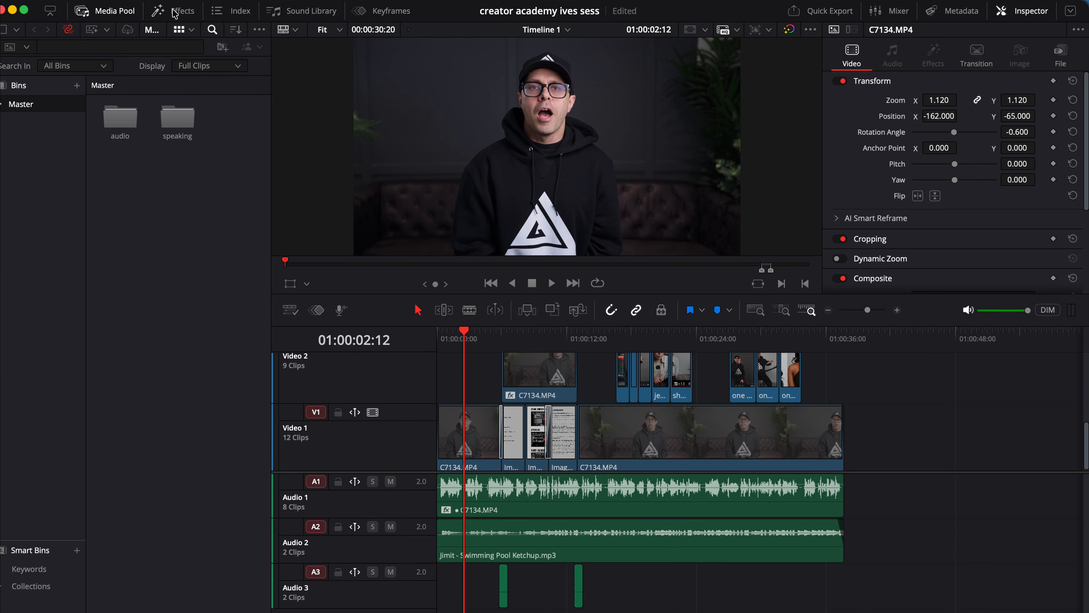
pyautogui.click(112, 11)
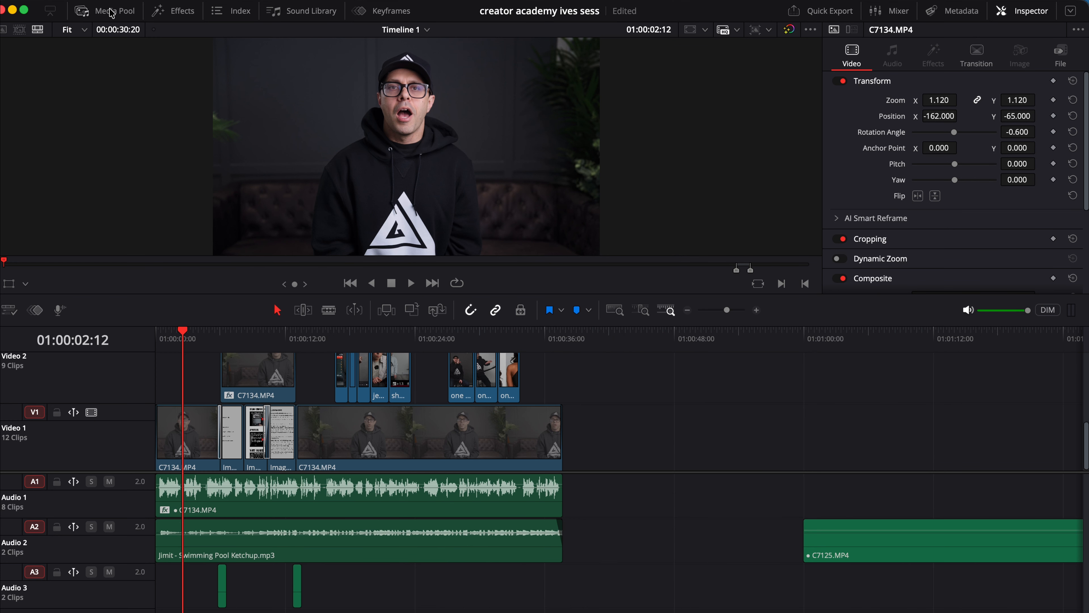
pyautogui.click(187, 16)
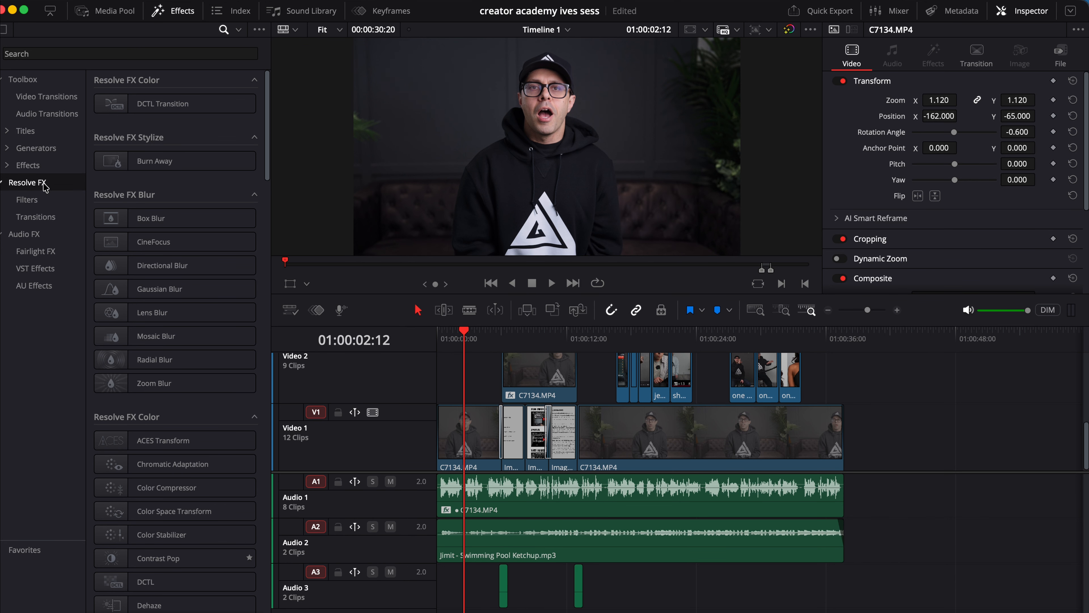
# Search the effects library for "picture" and apply Picture In Picture to the first C7134.MP4 clip on Video 1.
pyautogui.click(74, 52)
pyautogui.write('p')
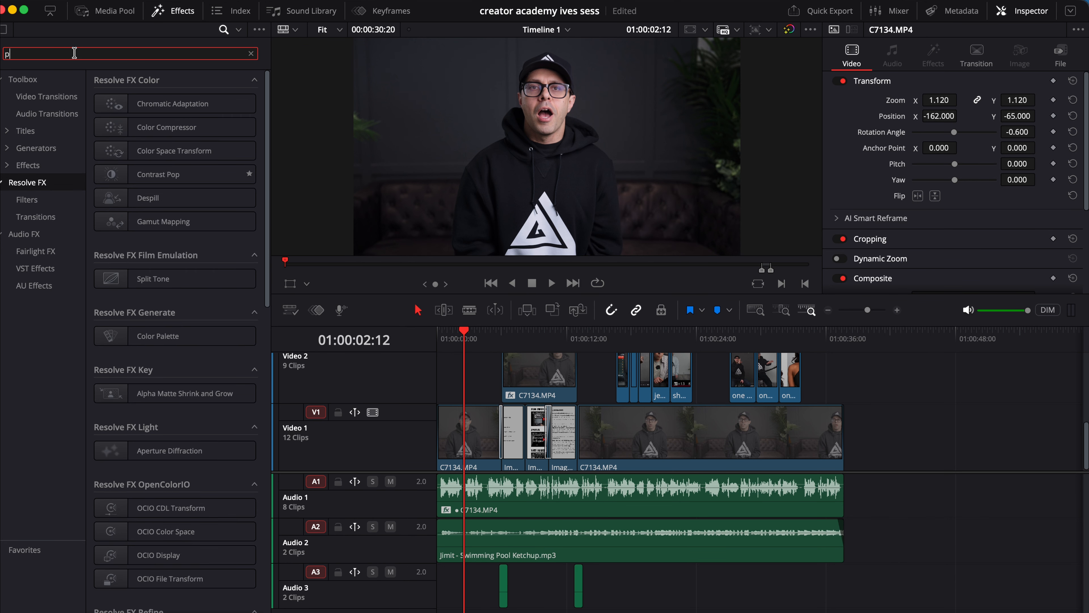
pyautogui.write('icture')
pyautogui.click(161, 105)
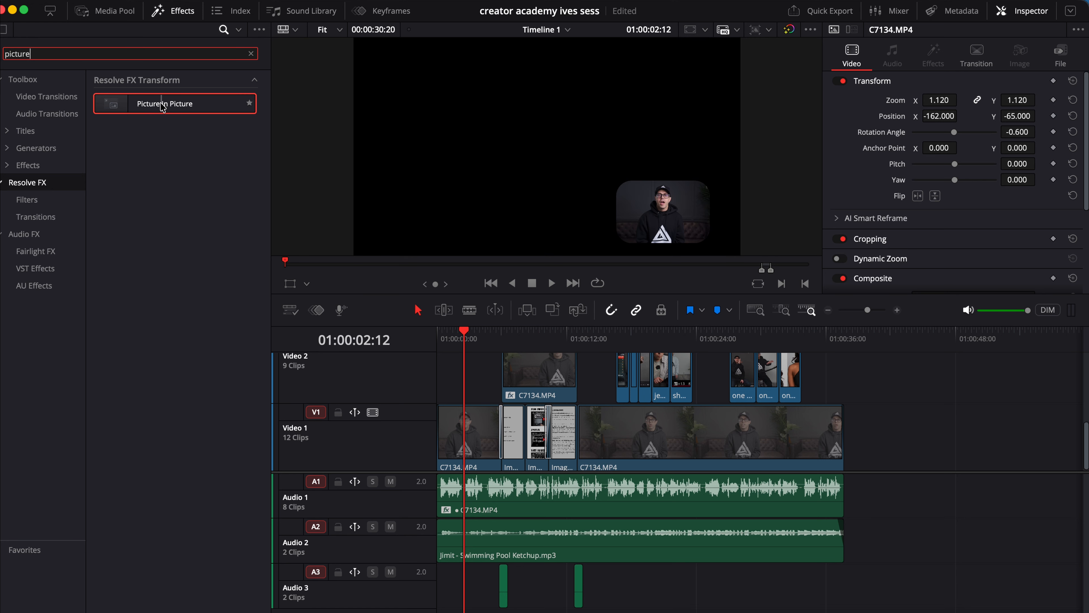
pyautogui.moveTo(163, 108); pyautogui.dragTo(465, 426)
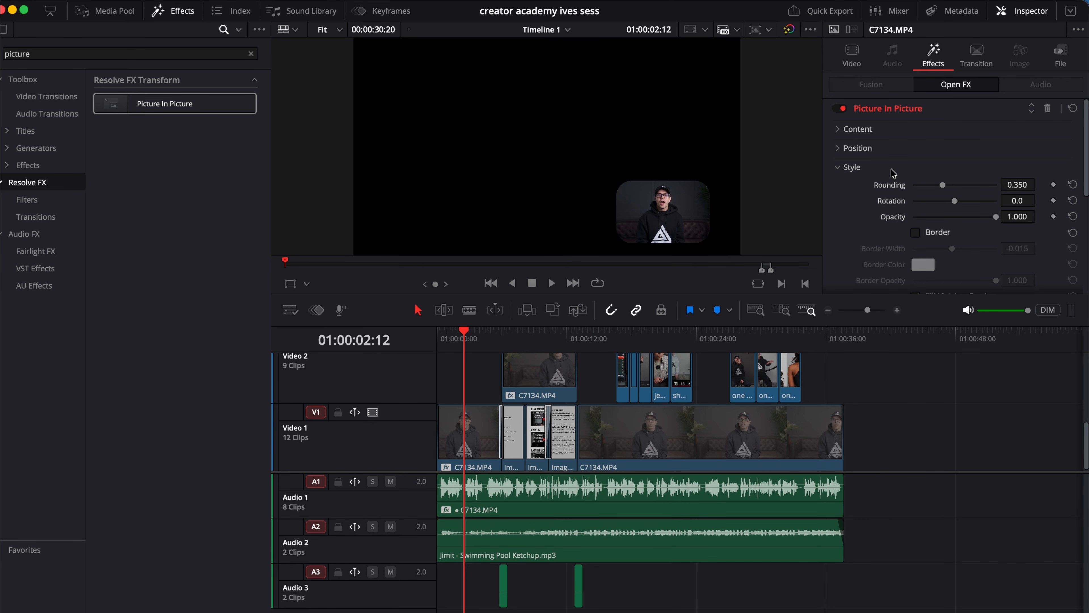
# Select the first clip on Video 1 and set its Picture In Picture rounding to 1.000 for a circular inset.
pyautogui.click(537, 339)
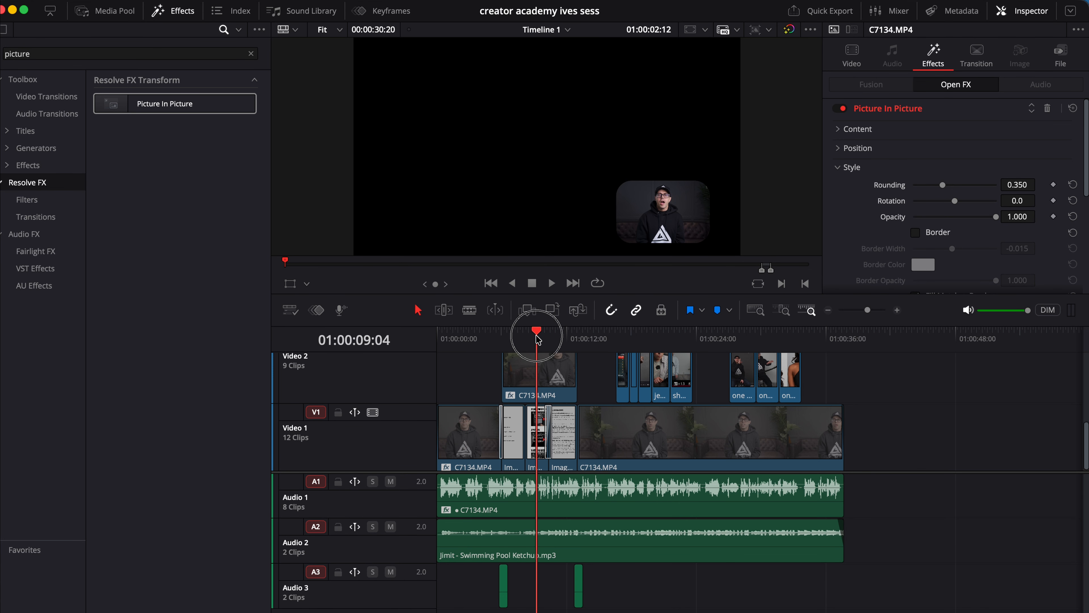
pyautogui.click(453, 339)
pyautogui.click(467, 416)
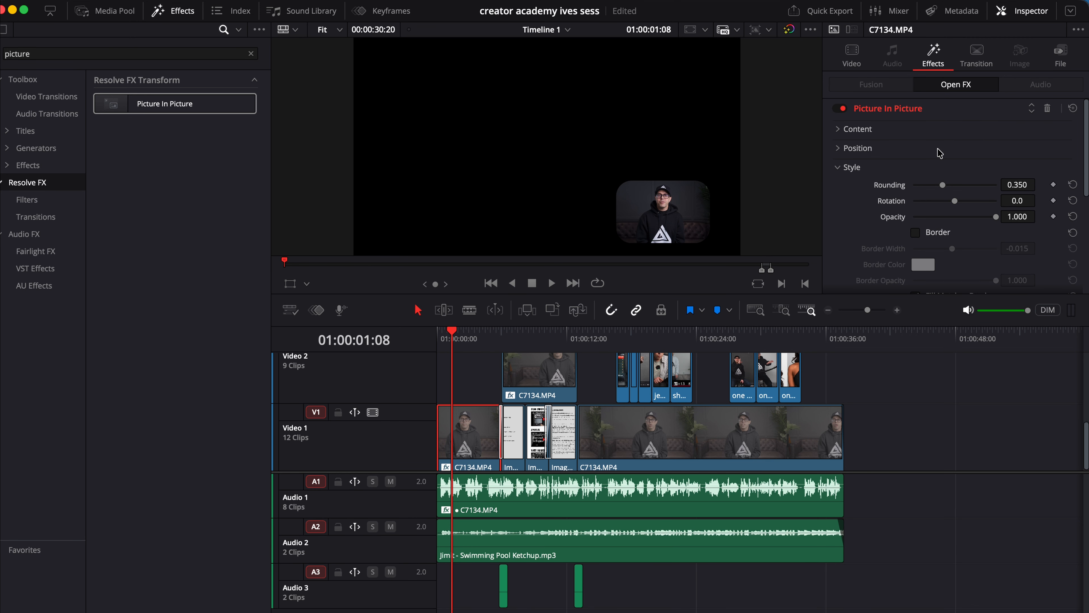
pyautogui.moveTo(946, 184); pyautogui.dragTo(1010, 190)
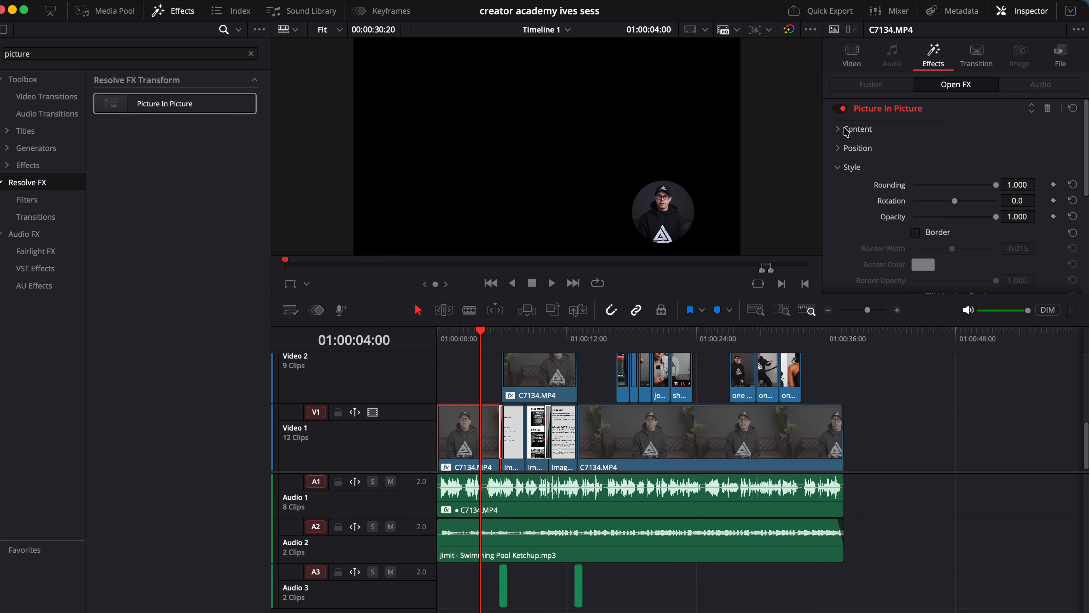
# Set the Picture In Picture content zoom to 1.605 and the tilt to 0.151 to frame the speaker's face.
pyautogui.click(843, 130)
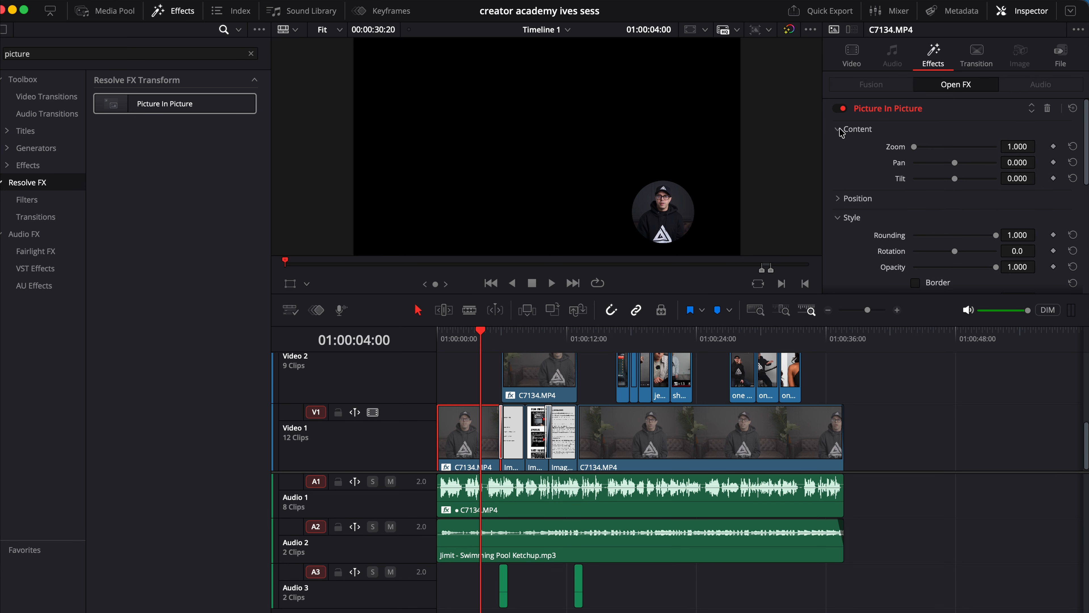
pyautogui.moveTo(914, 147); pyautogui.dragTo(969, 181)
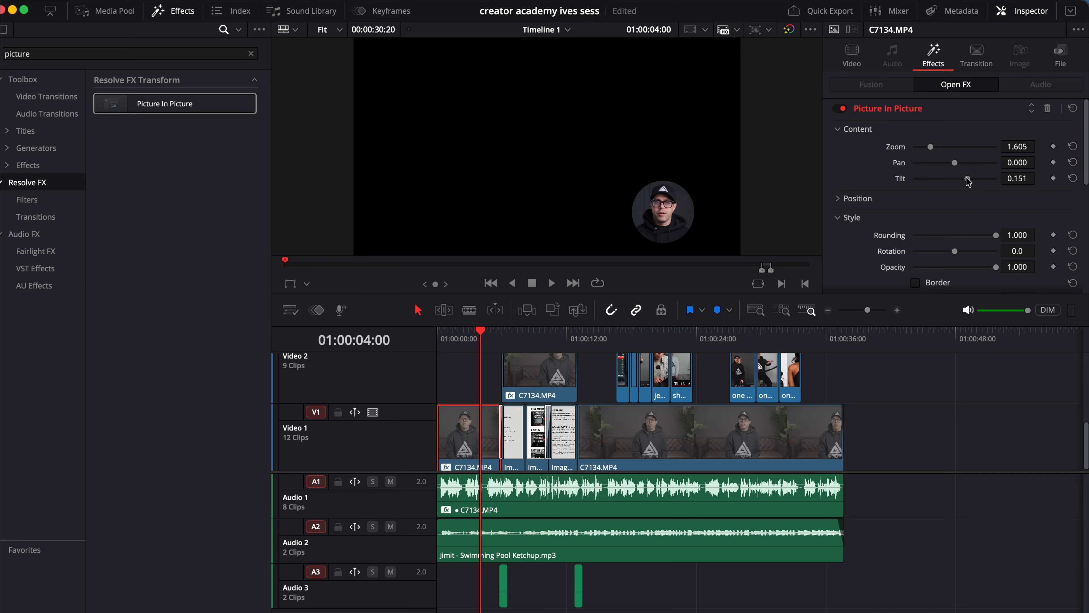
# Set the inset's Y position to 0.209 and enable Lock Aspect Ratio.
pyautogui.scroll(-3, 935, 202)
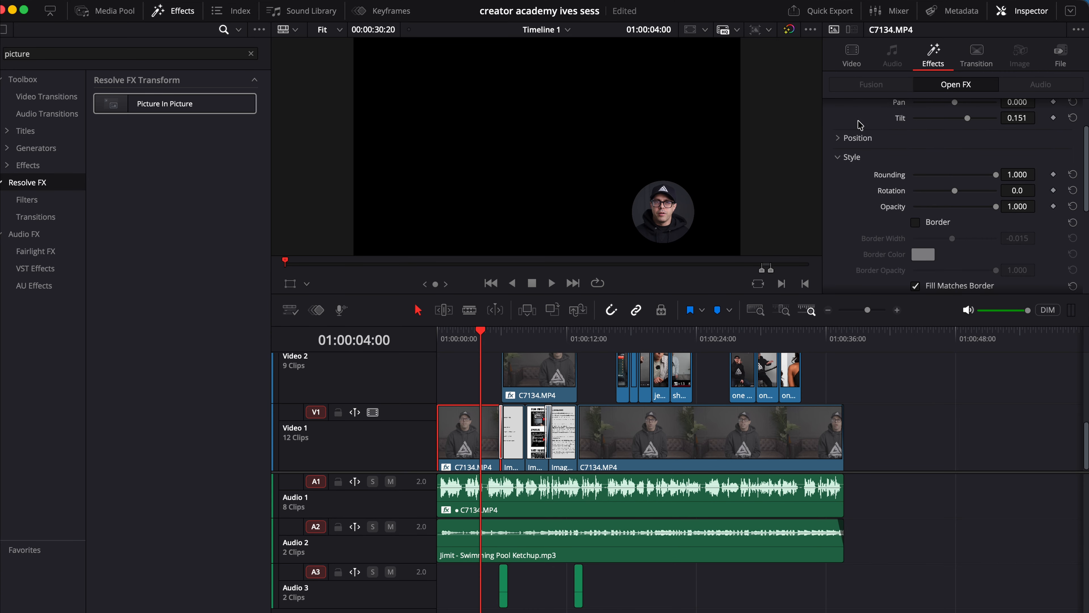
pyautogui.click(837, 138)
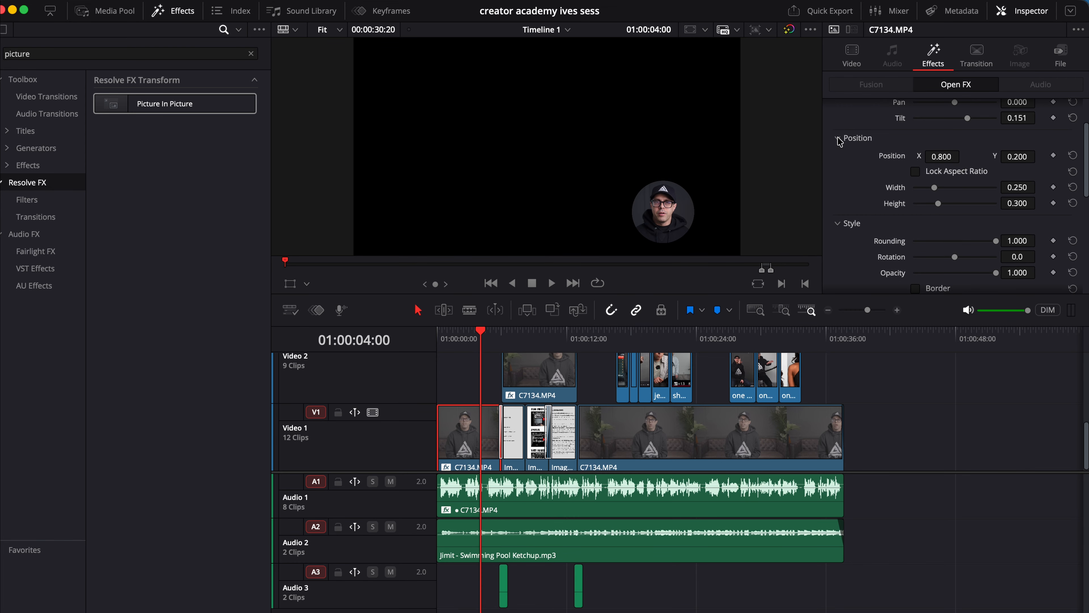
pyautogui.moveTo(1018, 156)
pyautogui.mouseDown()
pyautogui.moveTo(995, 160)
pyautogui.moveTo(1021, 164)
pyautogui.mouseUp()
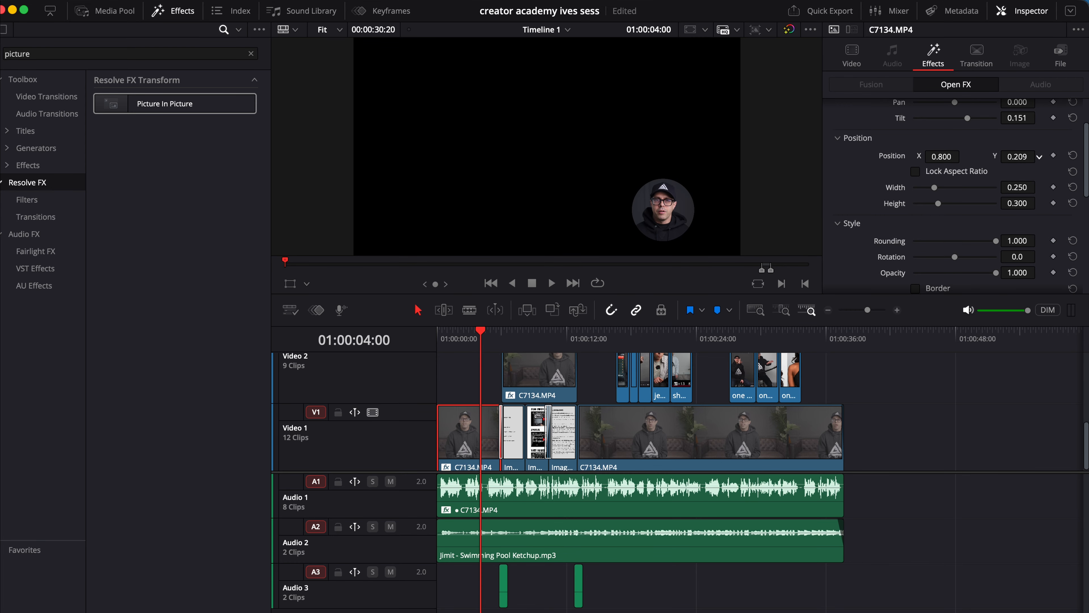
pyautogui.scroll(-3, 931, 219)
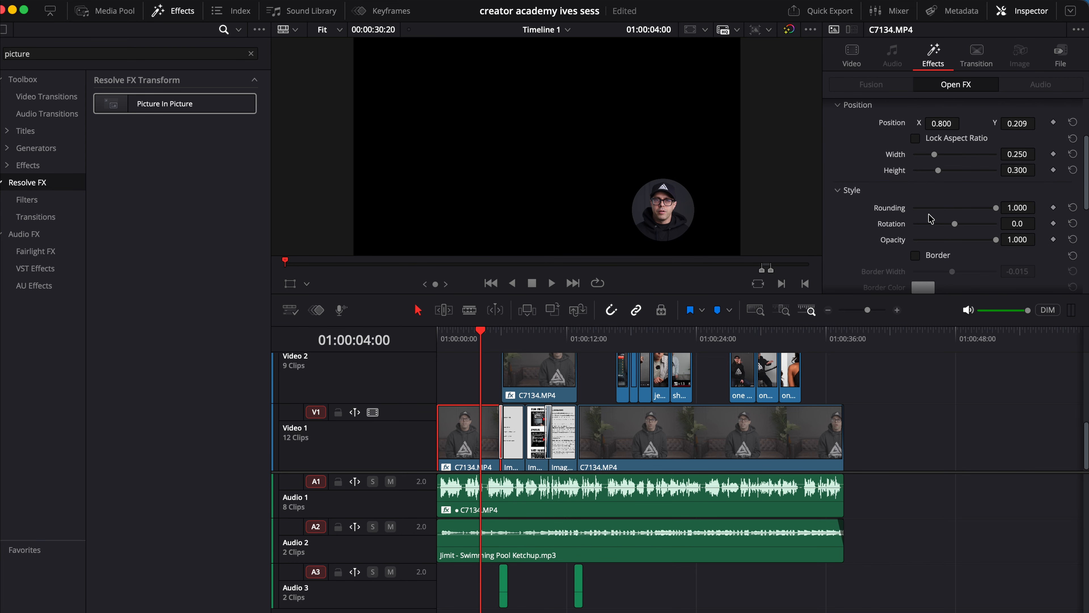
pyautogui.scroll(3, 930, 219)
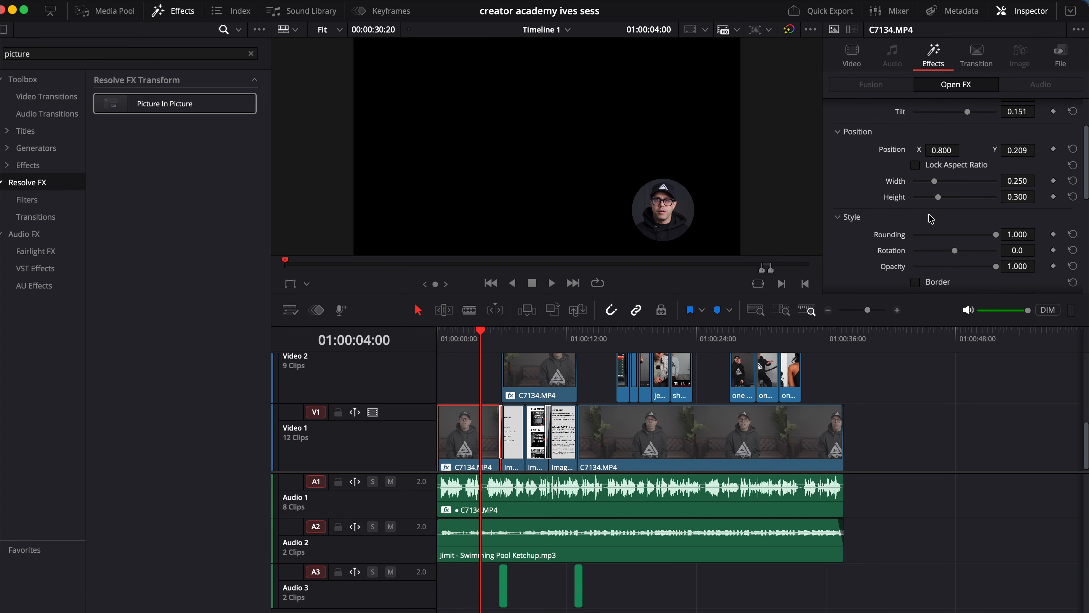
pyautogui.click(916, 166)
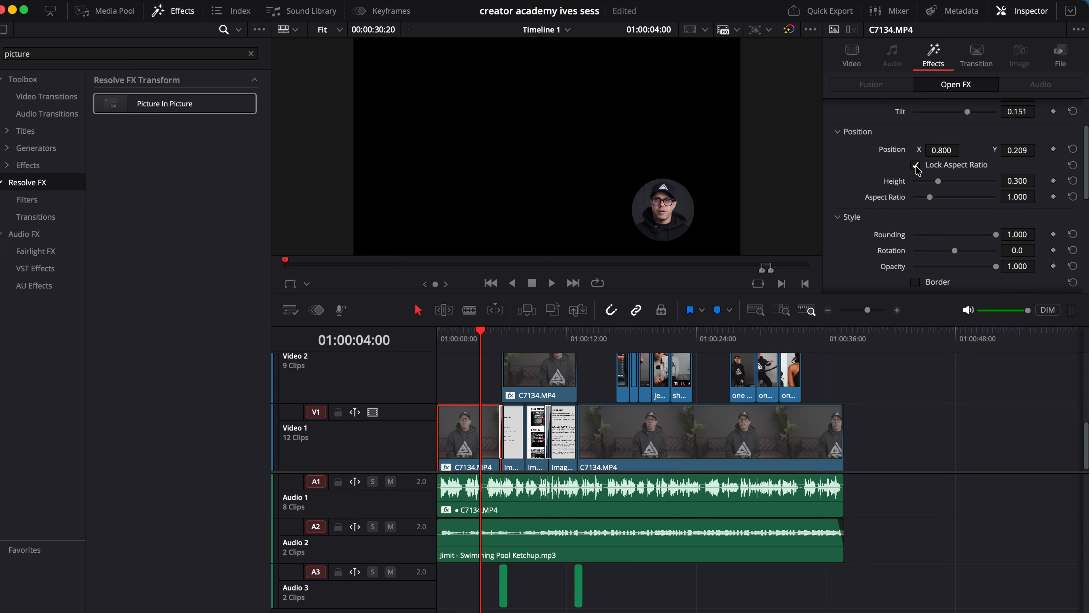
# Set the Picture In Picture height to 0.403 and raise the inset's Y position.
pyautogui.moveTo(939, 181); pyautogui.dragTo(948, 181)
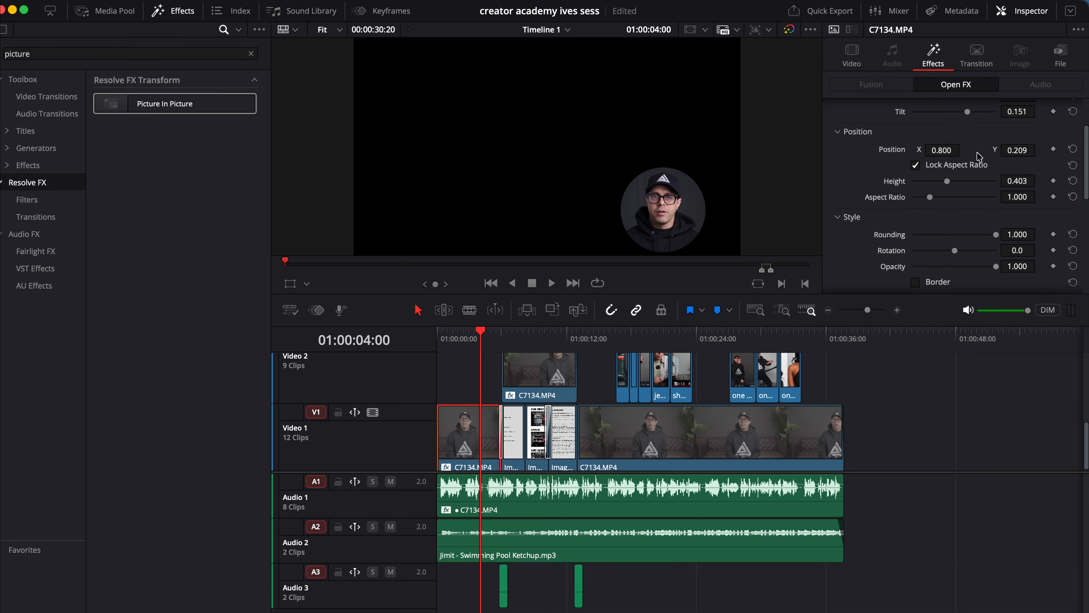
pyautogui.moveTo(1018, 150); pyautogui.dragTo(1045, 153)
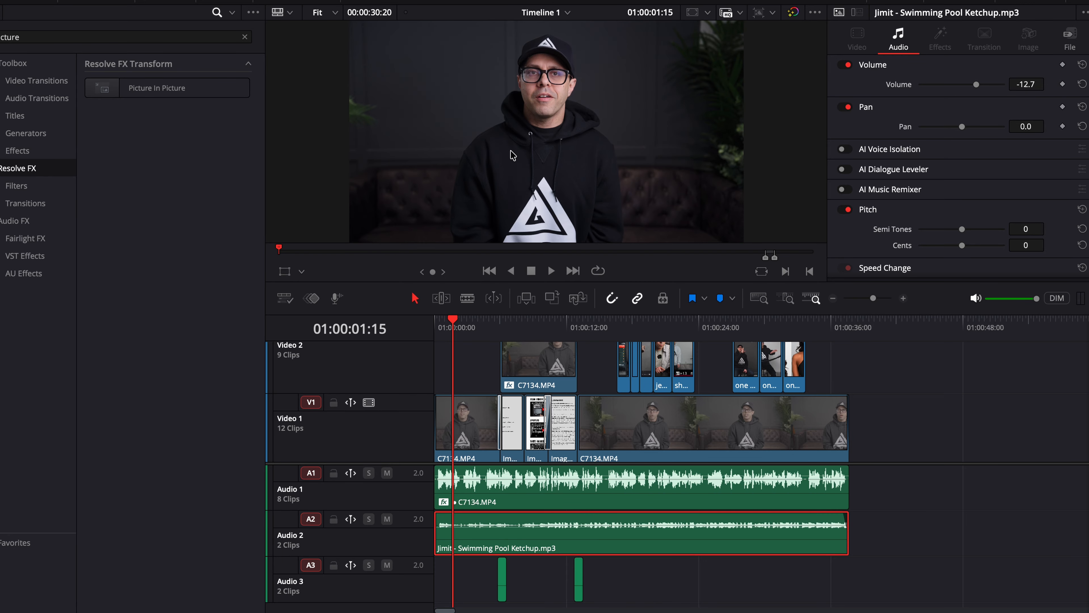
# Show the music beats on the Jimit - Swimming Pool Ketchup.mp3 clip on Audio 2.
pyautogui.click(477, 332)
pyautogui.moveTo(477, 331); pyautogui.dragTo(456, 334)
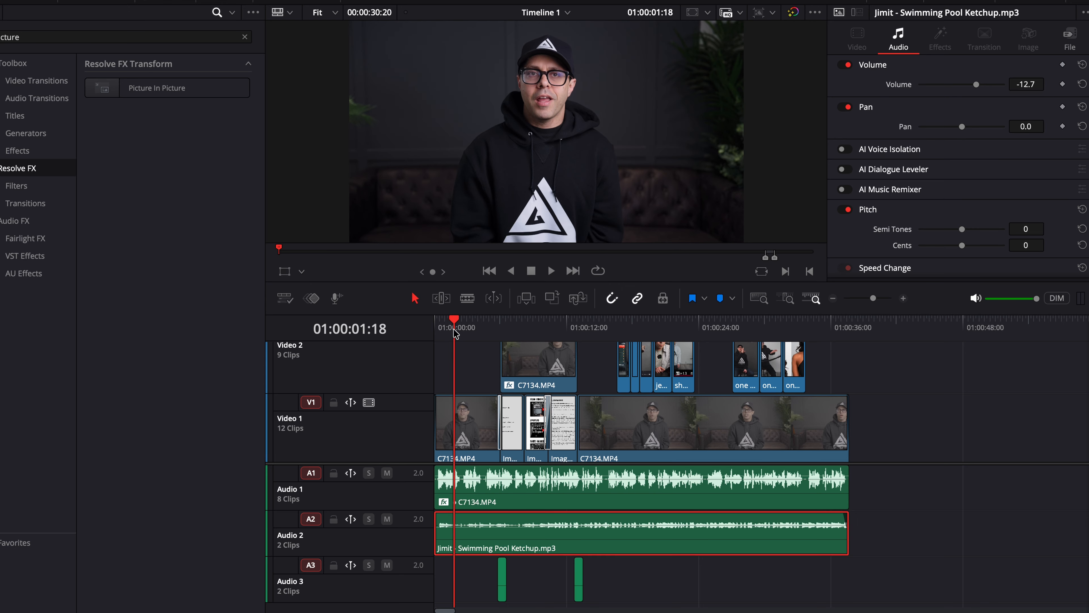
pyautogui.click(472, 535)
pyautogui.rightClick(472, 536)
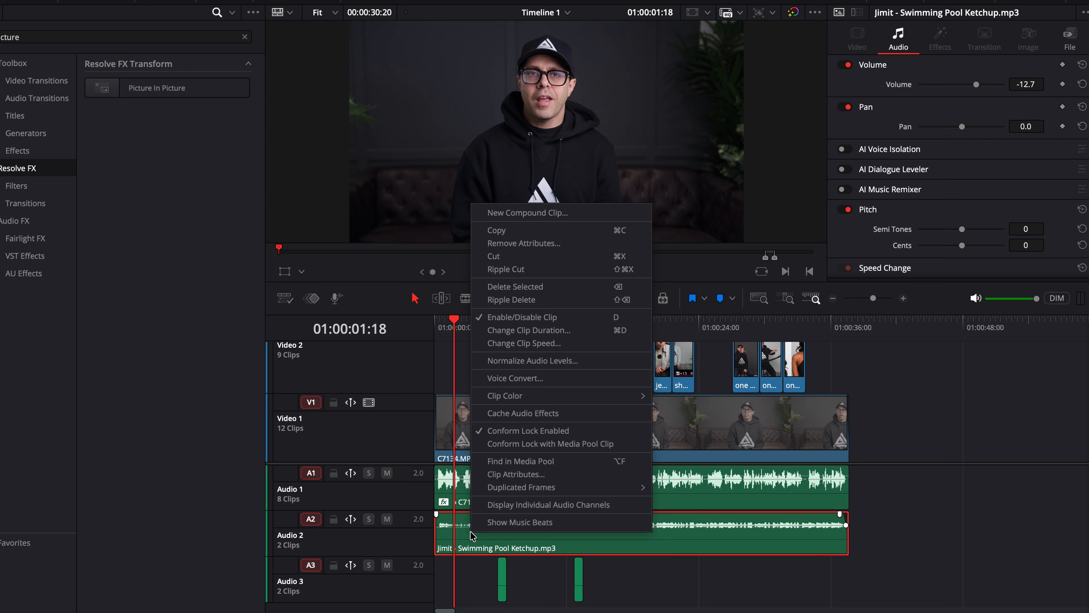
pyautogui.click(539, 523)
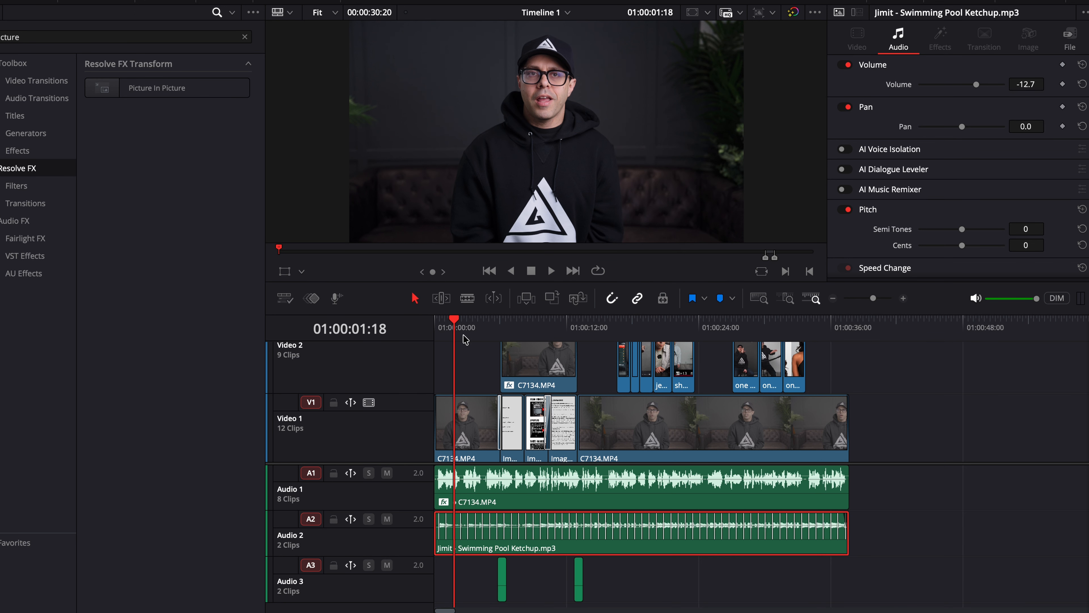
# Play the first seconds of the timeline from its start to check the beat markers against the music.
pyautogui.click(440, 324)
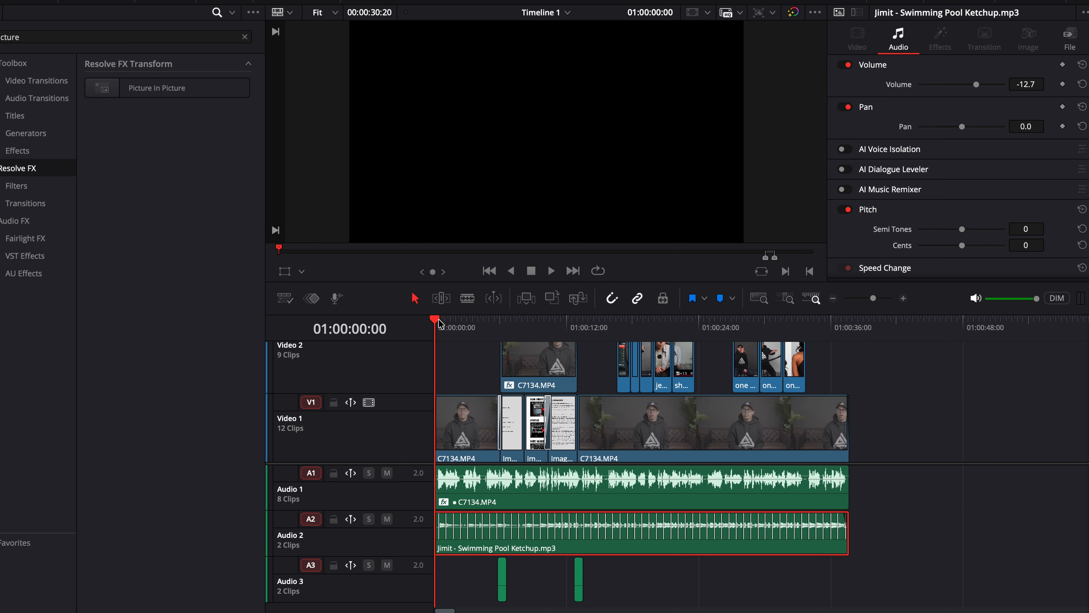
pyautogui.press('space')
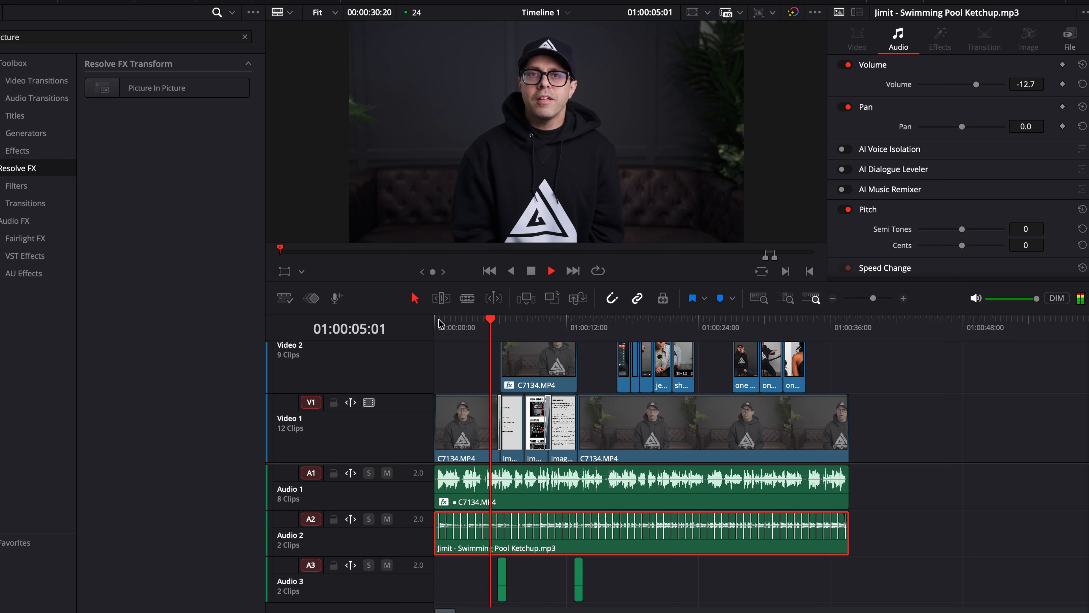
pyautogui.press('space')
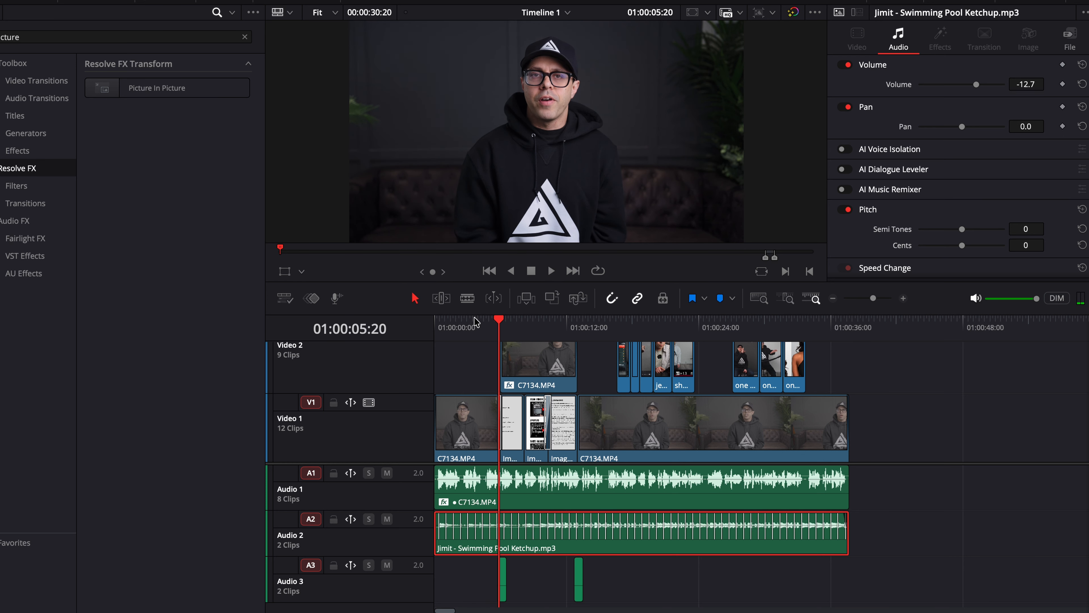
# Move the C7134.MP4 clip on Video 2 slightly earlier to line it up with a music beat.
pyautogui.moveTo(875, 297); pyautogui.dragTo(882, 297)
pyautogui.hscroll(3, 709, 365)
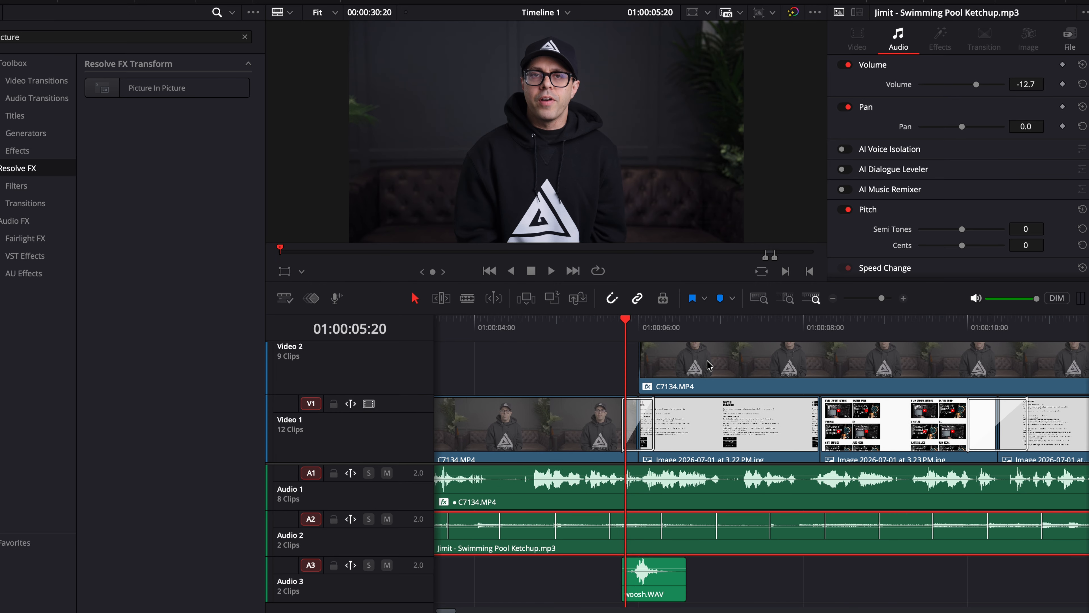
pyautogui.moveTo(703, 365); pyautogui.dragTo(670, 370)
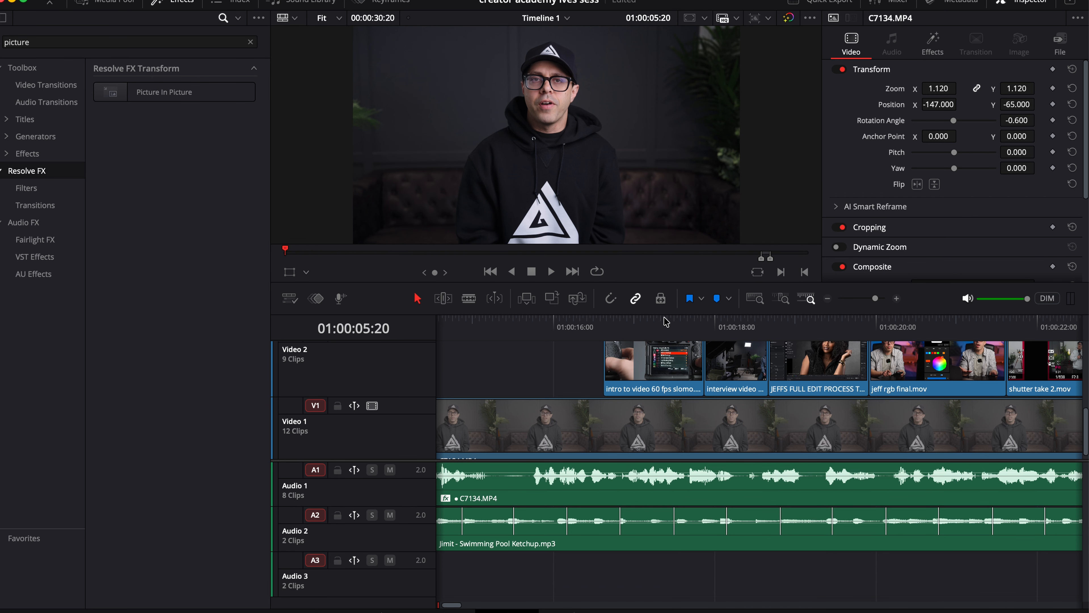
# Toggle snapping and move the intro to video 60 fps slomo.mov clip on Video 2 earlier to start on a music beat.
pyautogui.click(611, 301)
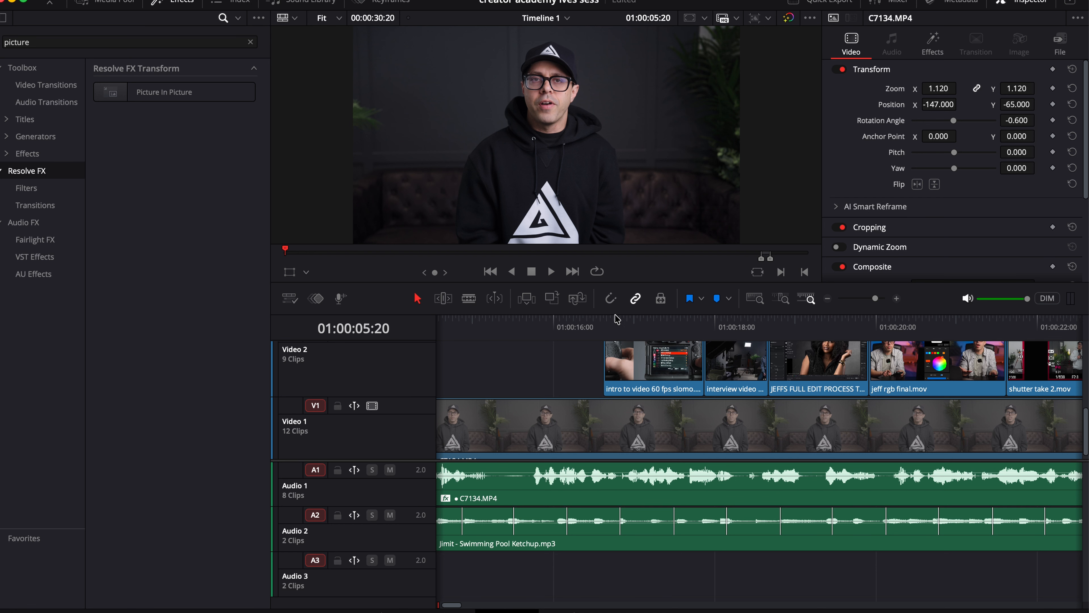
pyautogui.moveTo(631, 366); pyautogui.dragTo(602, 363)
pyautogui.click(611, 298)
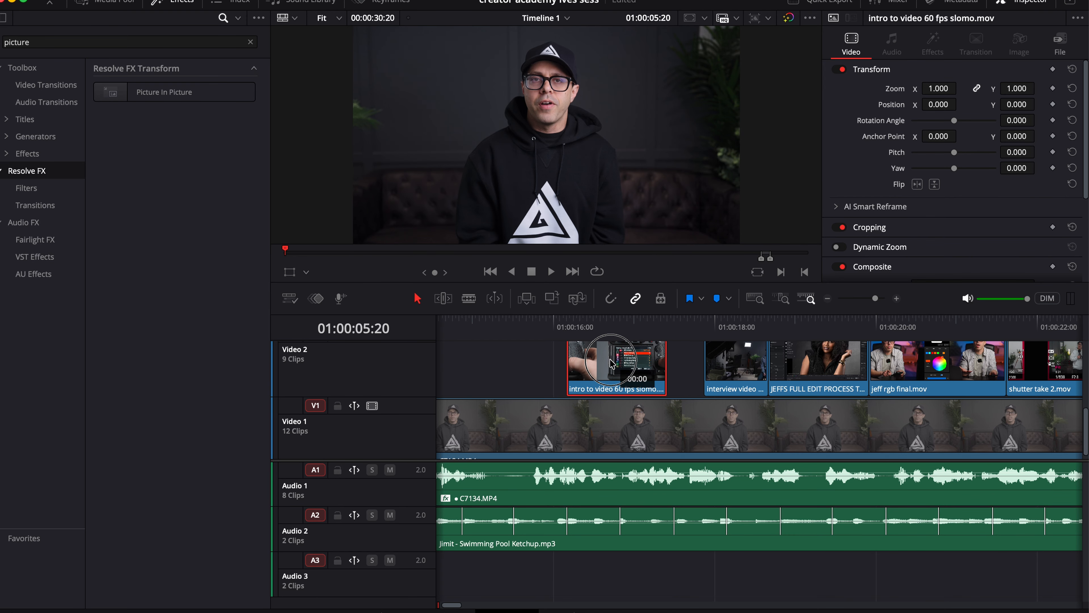
pyautogui.moveTo(612, 364); pyautogui.dragTo(612, 364)
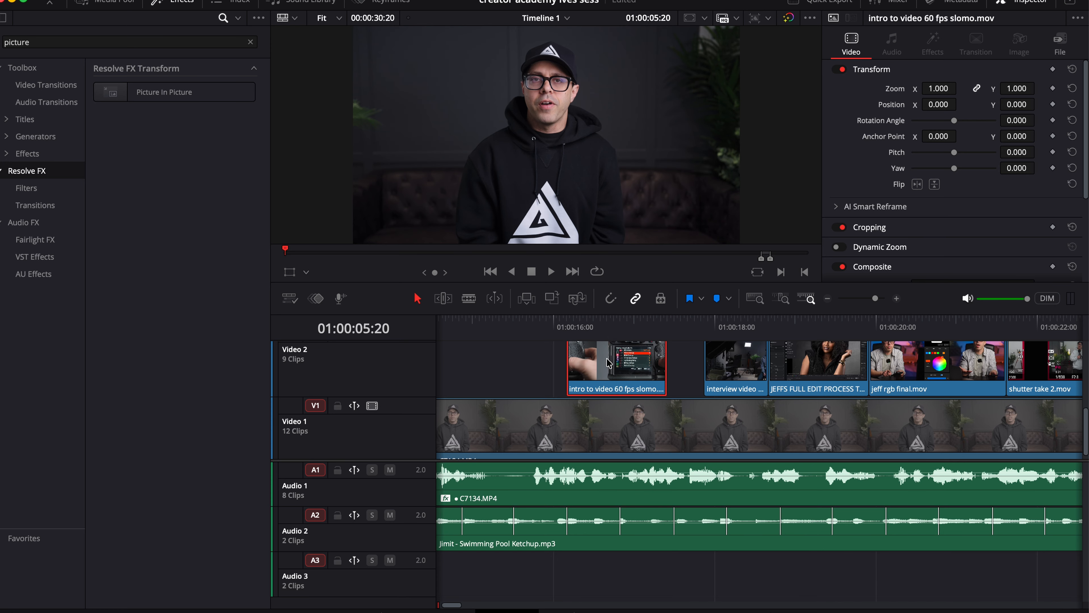
pyautogui.click(609, 300)
pyautogui.moveTo(622, 388)
pyautogui.mouseDown()
pyautogui.moveTo(610, 396)
pyautogui.moveTo(629, 397)
pyautogui.moveTo(607, 397)
pyautogui.mouseUp()
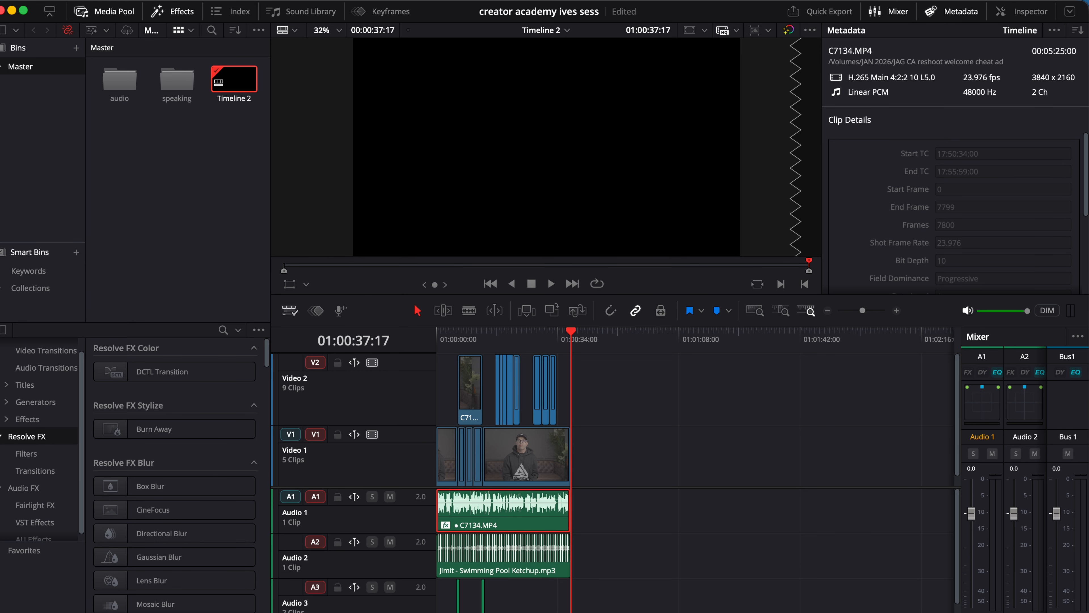
# Create subtitles from the Timeline 2 audio with Auto language, the Subtitle Default preset, 42 characters per line and single lines.
pyautogui.click(210, 1)
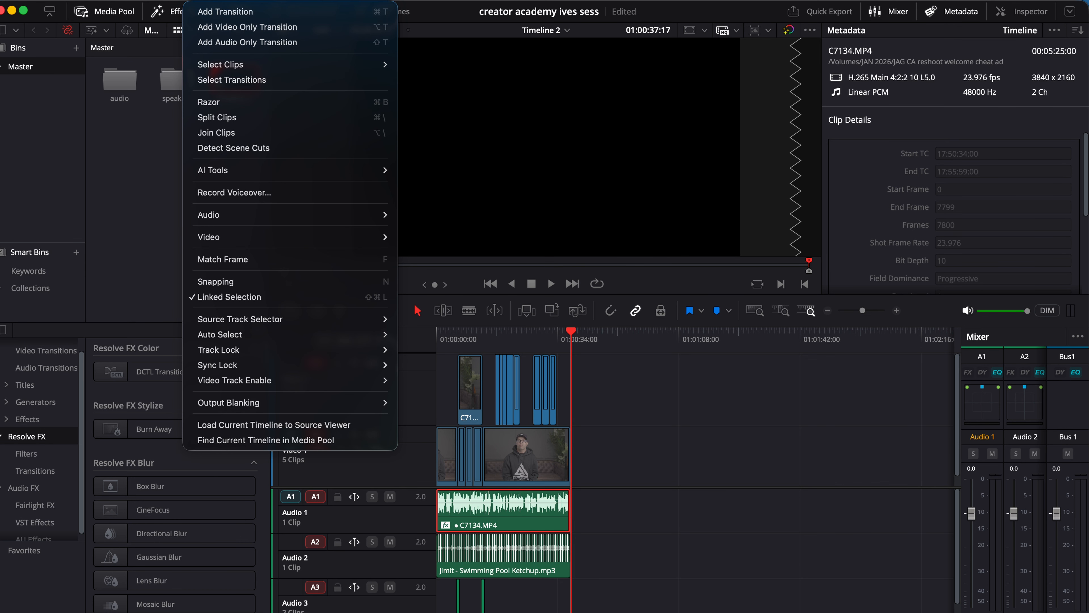
pyautogui.moveTo(221, 172)
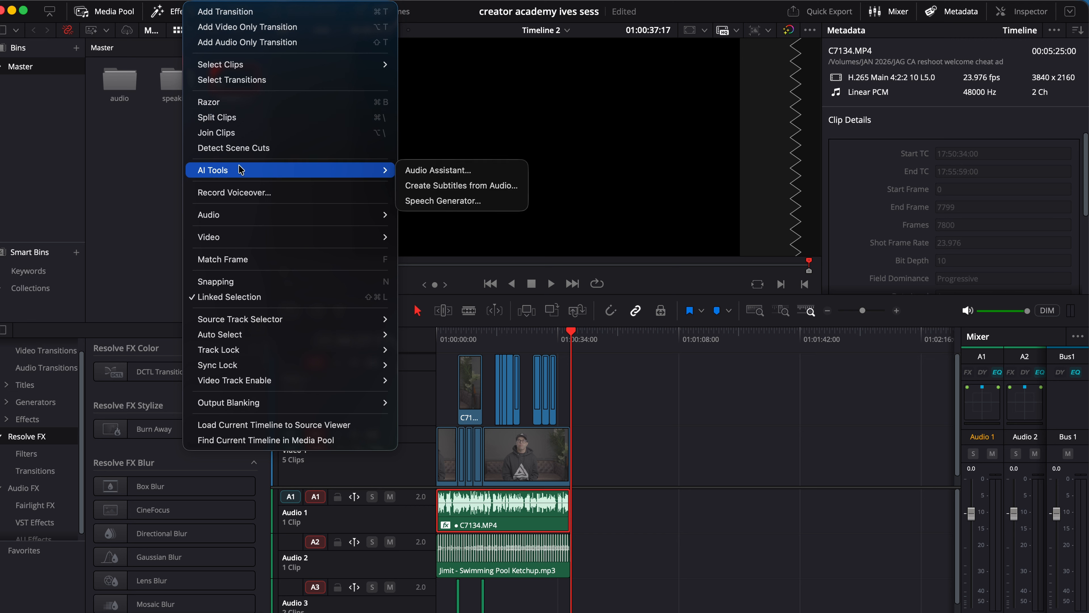
pyautogui.click(456, 187)
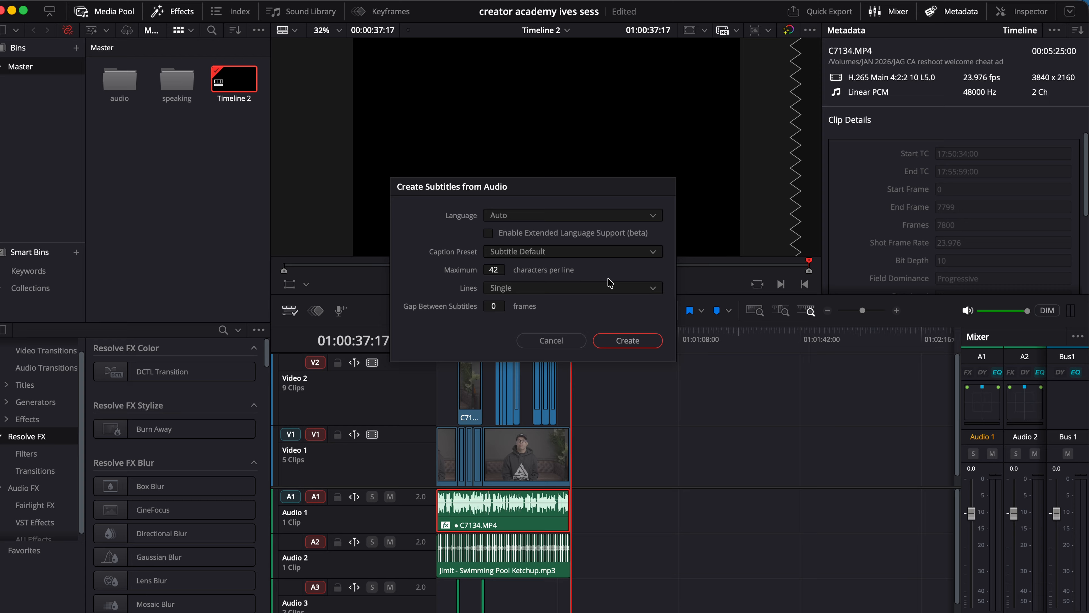
pyautogui.click(626, 340)
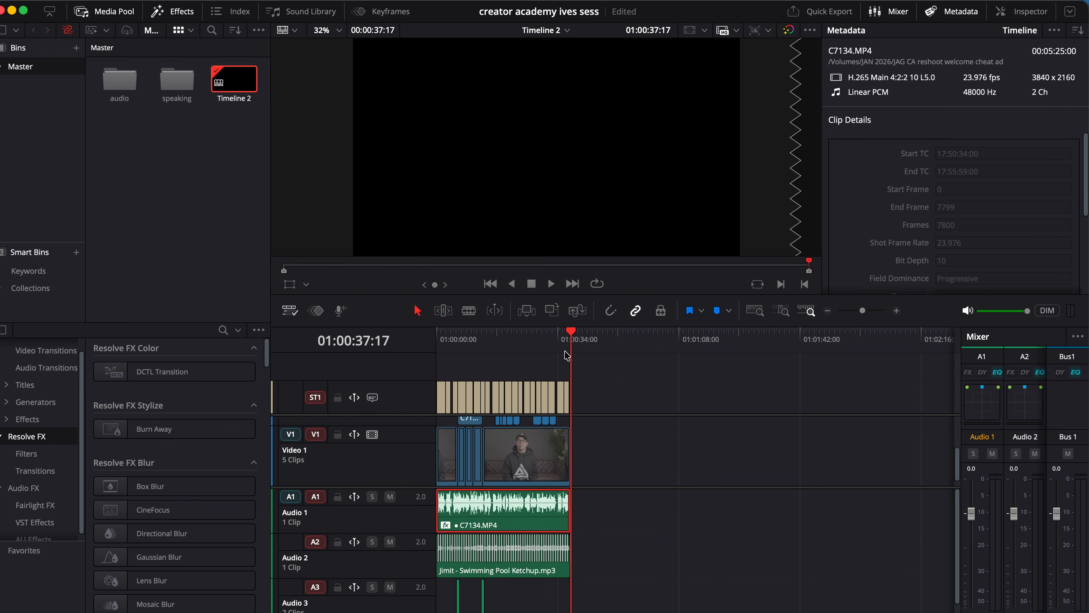
# Play the opening of Timeline 2 to review the generated subtitles, returning near the start.
pyautogui.click(477, 334)
pyautogui.moveTo(463, 336); pyautogui.dragTo(440, 339)
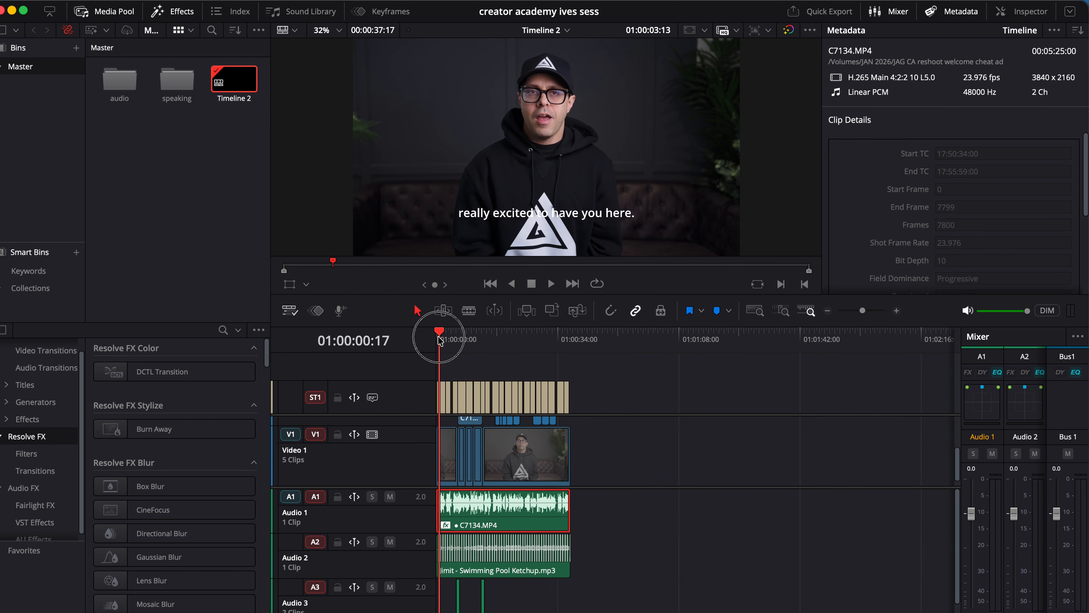
pyautogui.press('space')
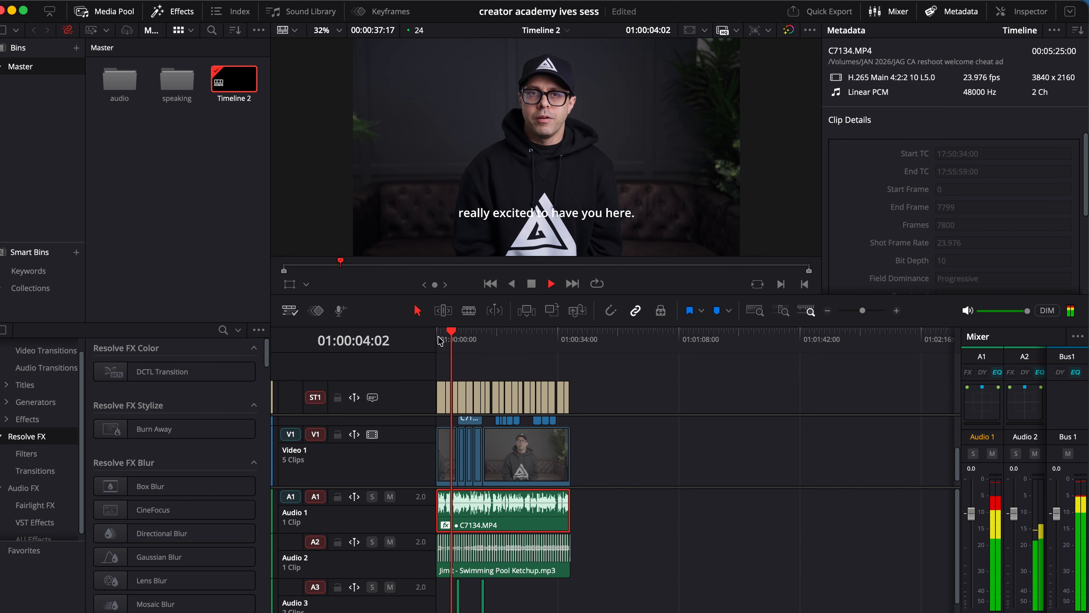
pyautogui.click(442, 333)
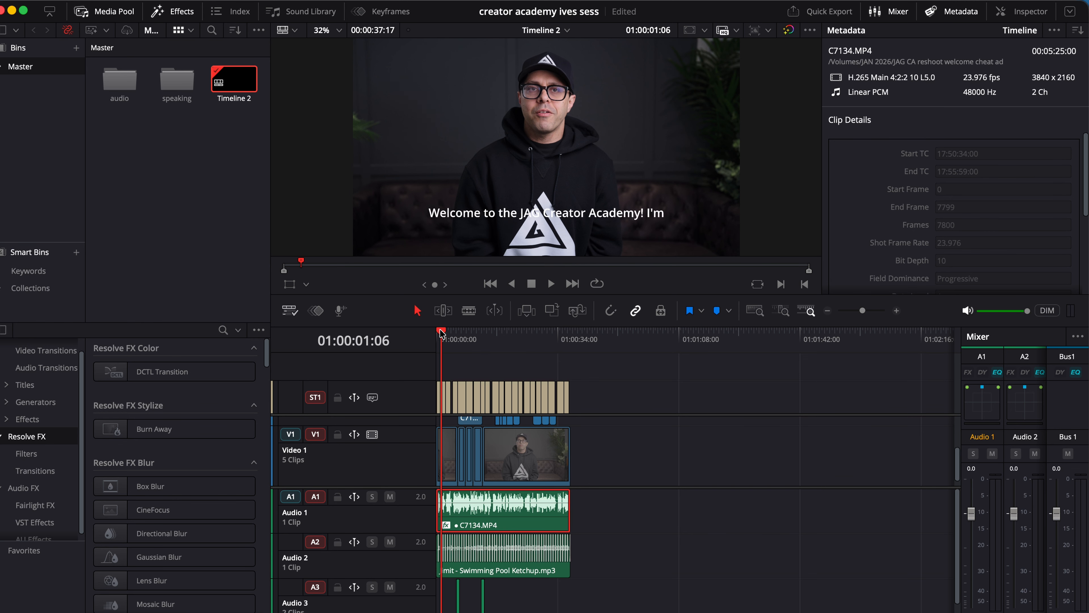